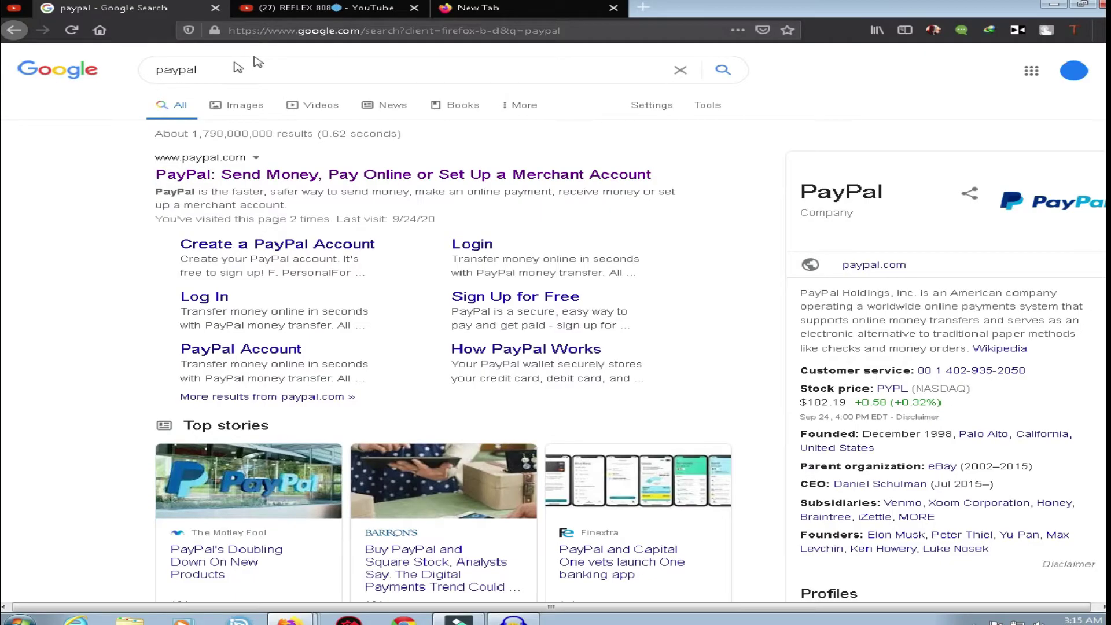
Switch from the Google results to the YouTube channel tab with Ctrl+Tab
{"action": "key", "text": "ctrl+Tab"}
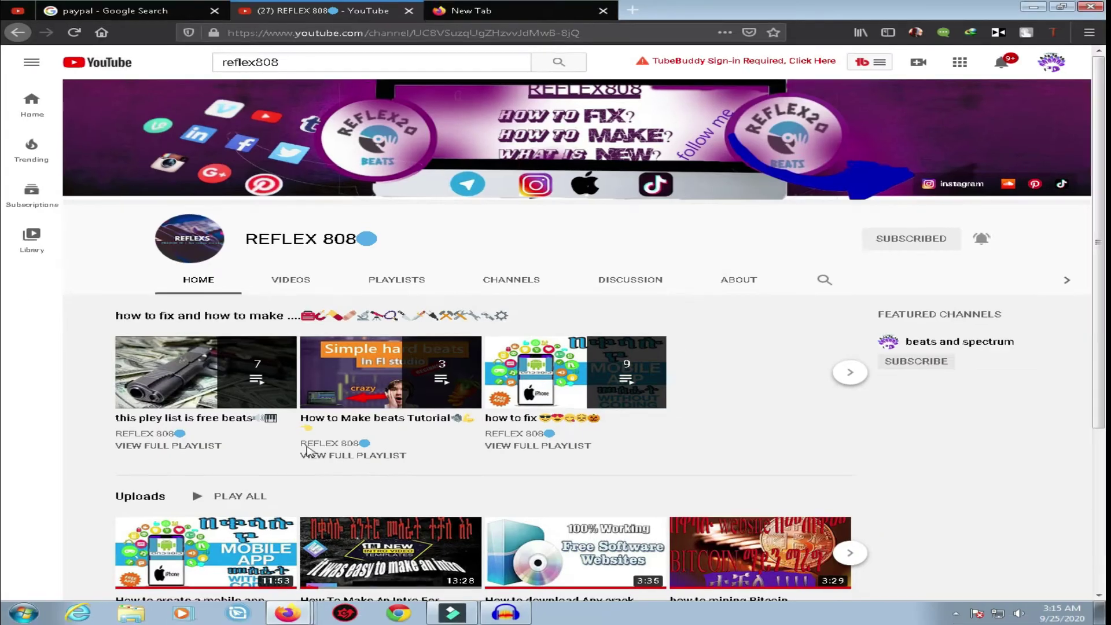
Return from the REFLEX 808 YouTube channel to the 'paypal - Google Search' tab
{"action": "scroll", "coordinate": [590, 370], "scroll_direction": "down", "scroll_amount": 3}
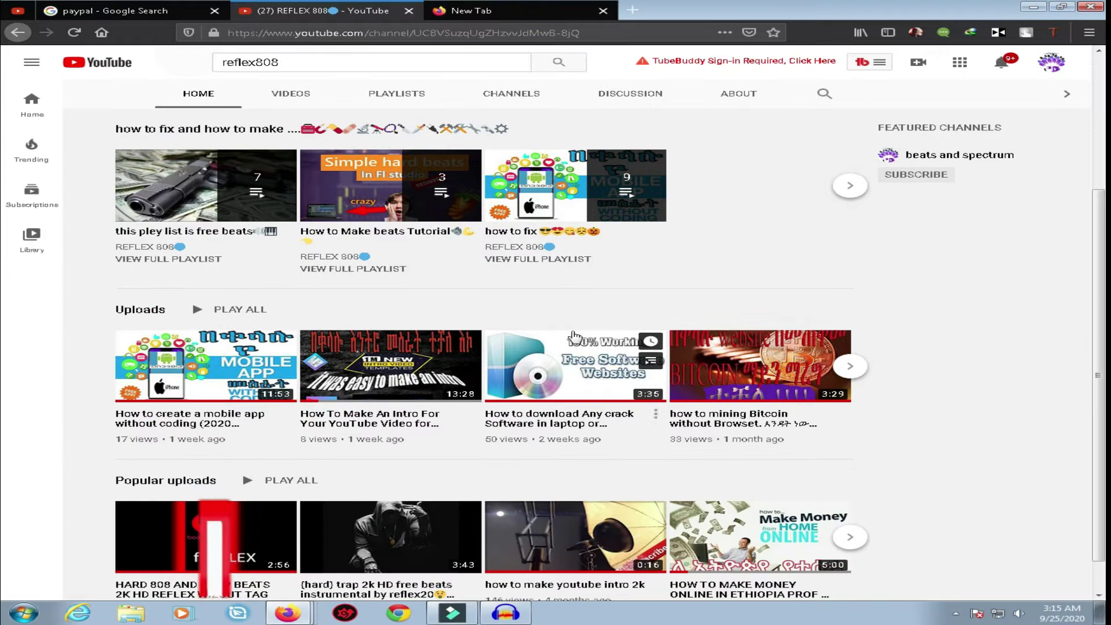
{"action": "scroll", "coordinate": [696, 310], "scroll_direction": "up", "scroll_amount": 3}
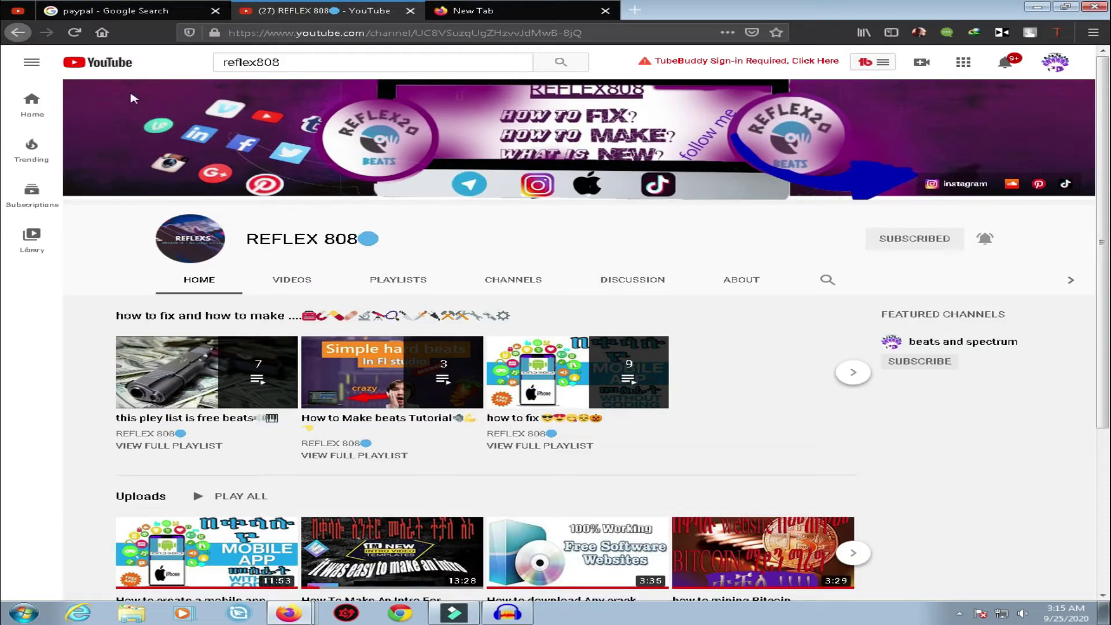
{"action": "left_click", "coordinate": [135, 10]}
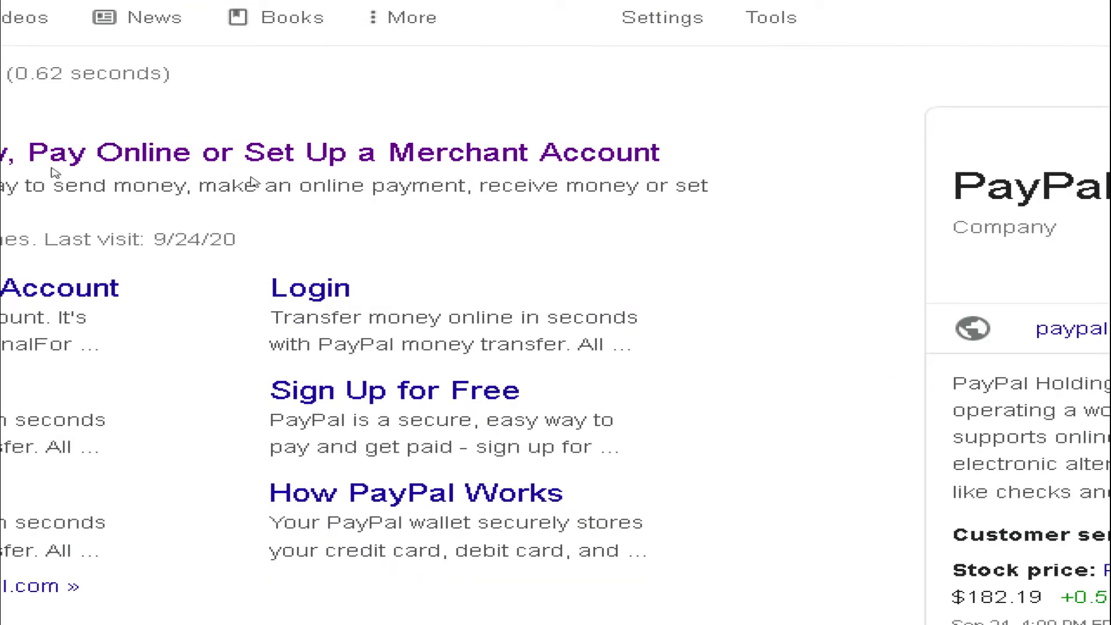
Open the official PayPal site from the results and start Sign Up for Free
{"action": "left_click", "coordinate": [254, 182]}
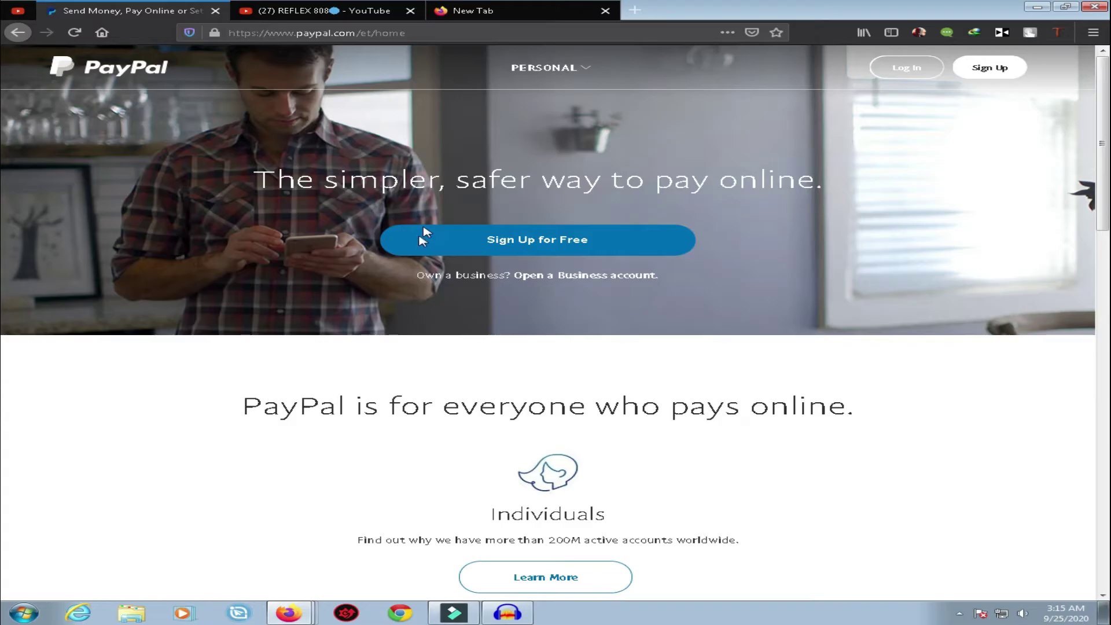
{"action": "scroll", "coordinate": [843, 484], "scroll_direction": "down", "scroll_amount": 5}
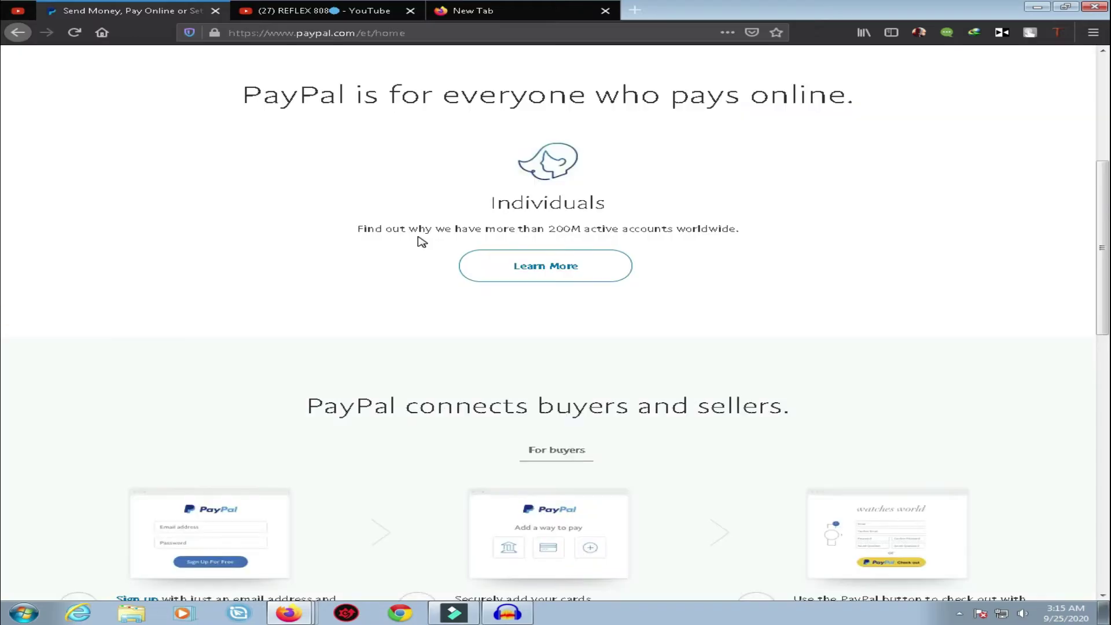
{"action": "scroll", "coordinate": [422, 242], "scroll_direction": "down", "scroll_amount": 4}
{"action": "scroll", "coordinate": [420, 242], "scroll_direction": "down", "scroll_amount": 2}
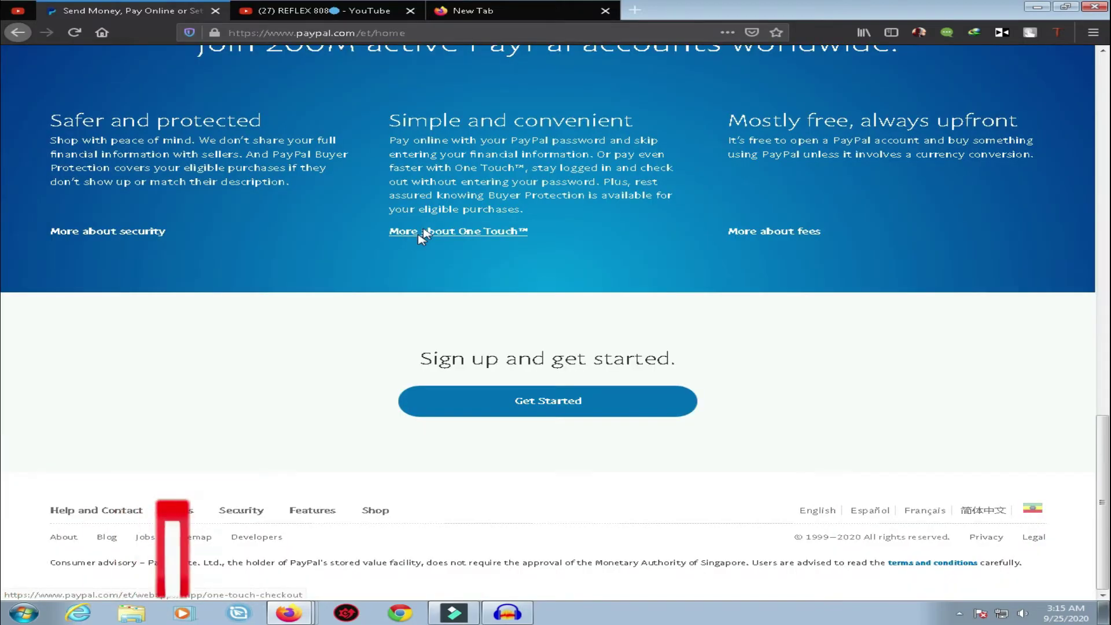
{"action": "scroll", "coordinate": [443, 220], "scroll_direction": "up", "scroll_amount": 9}
{"action": "scroll", "coordinate": [443, 221], "scroll_direction": "up", "scroll_amount": 10}
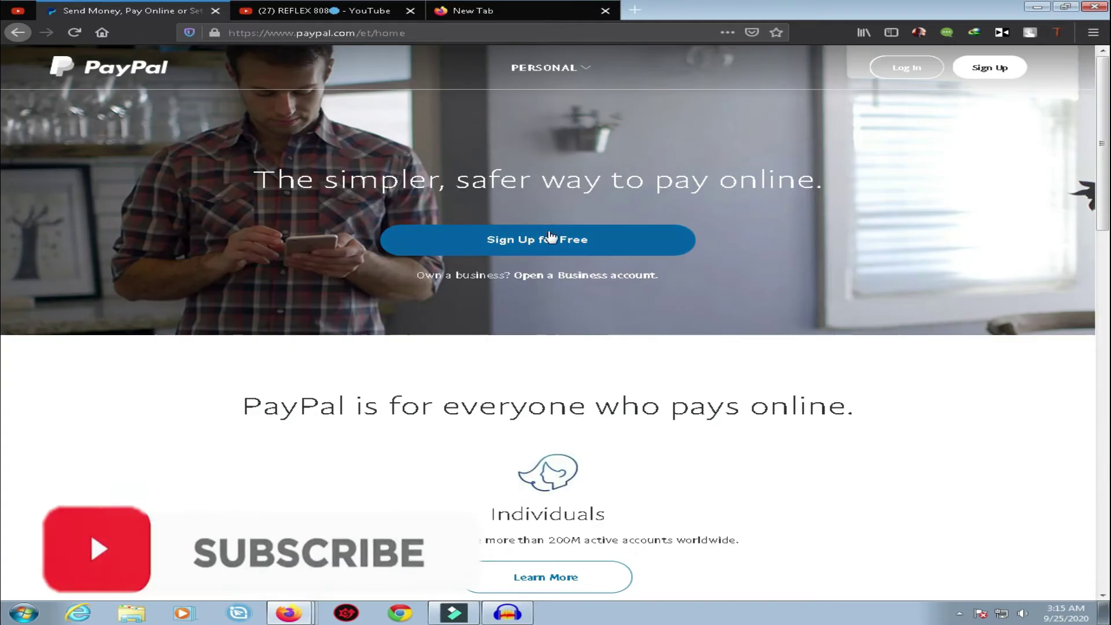
{"action": "left_click", "coordinate": [511, 246]}
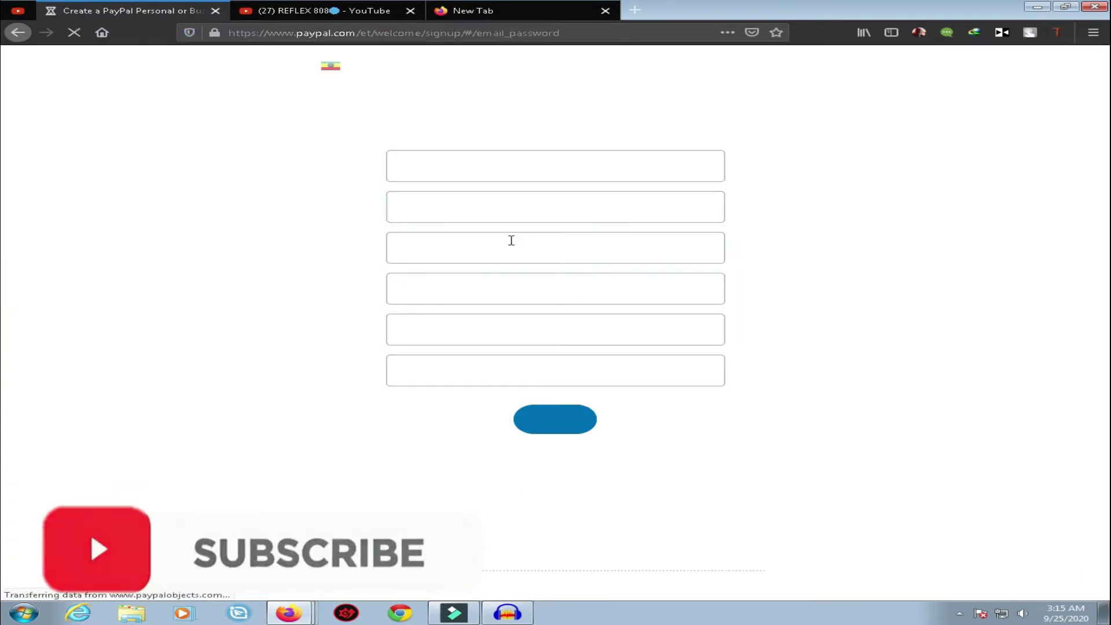
Focus the Email Address field and check the country list without changing the country
{"action": "left_click", "coordinate": [441, 174]}
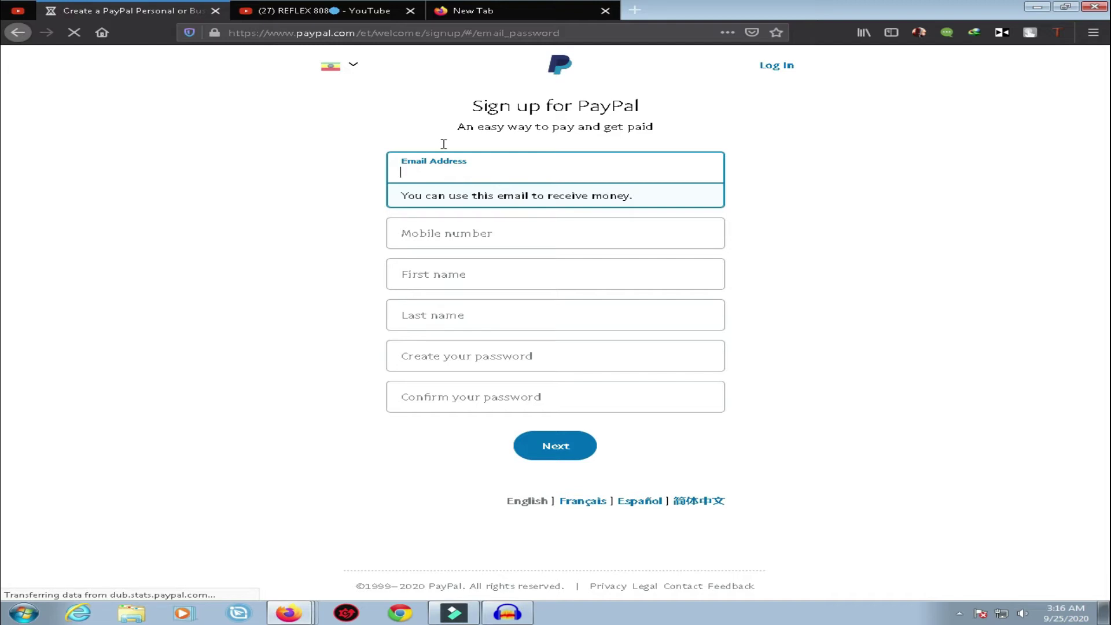
{"action": "left_click", "coordinate": [353, 67]}
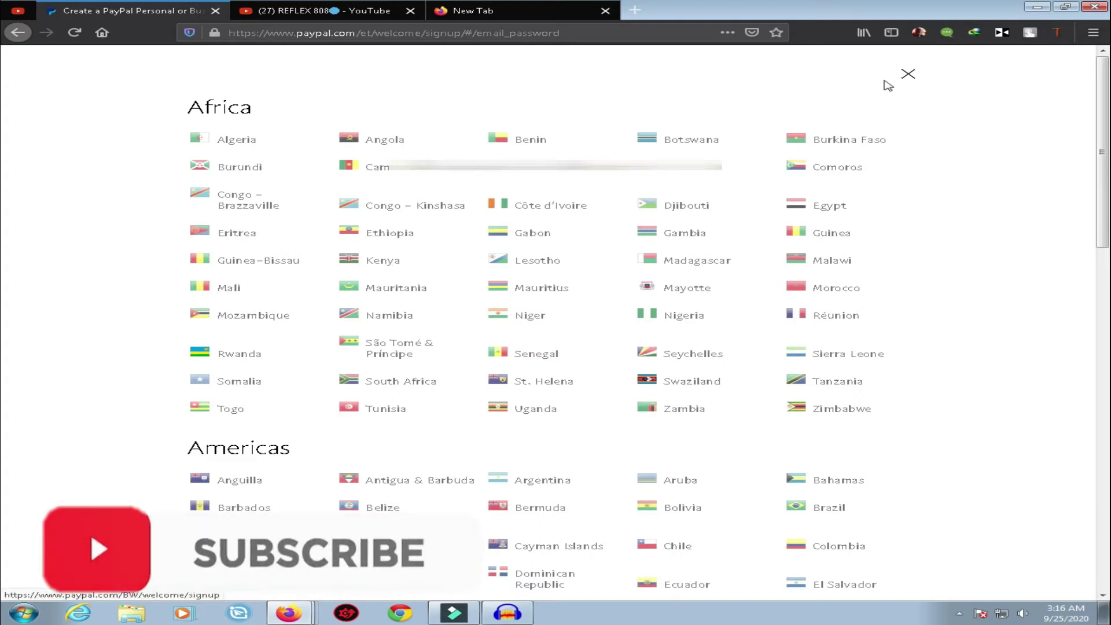
{"action": "left_click", "coordinate": [907, 73]}
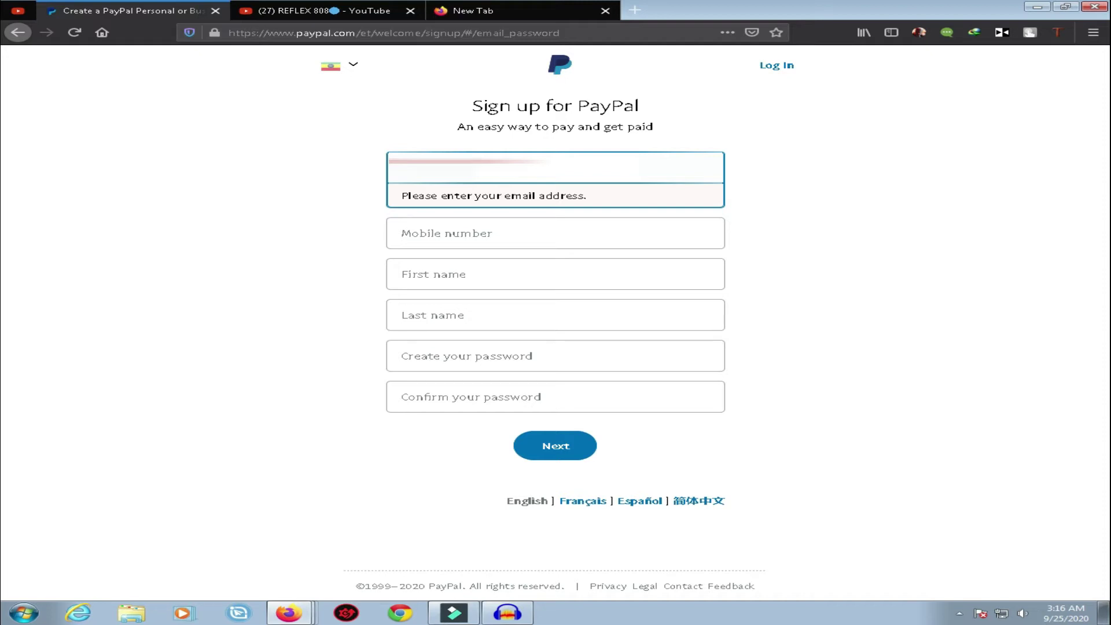
Enter the e-mail, mobile number, first and last name, and a new account password
{"action": "type", "text": "a"}
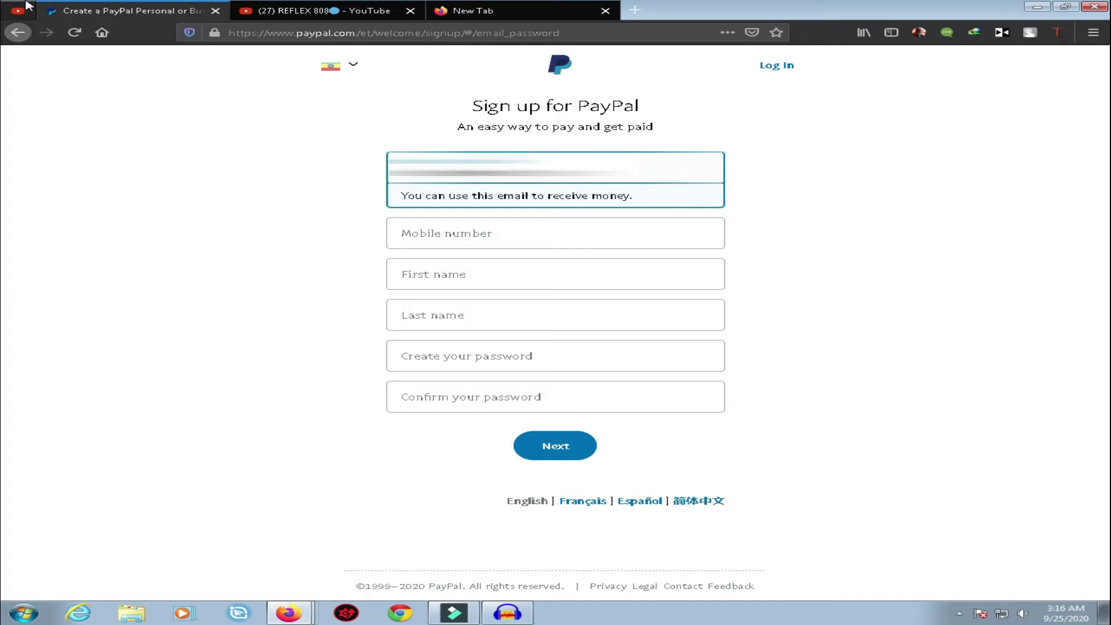
{"action": "left_click", "coordinate": [478, 234]}
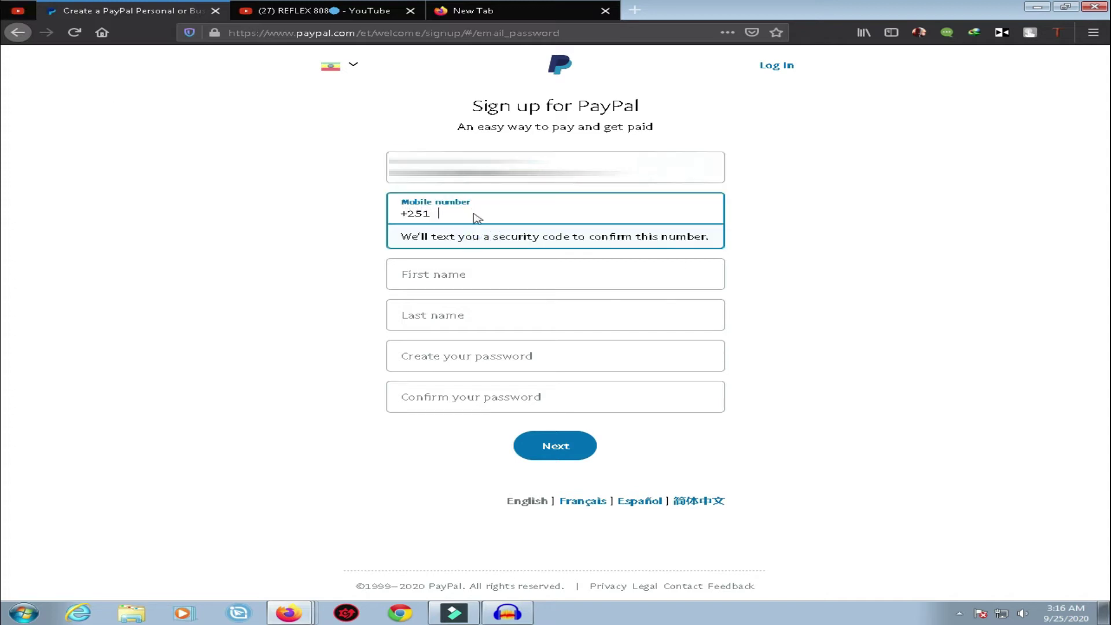
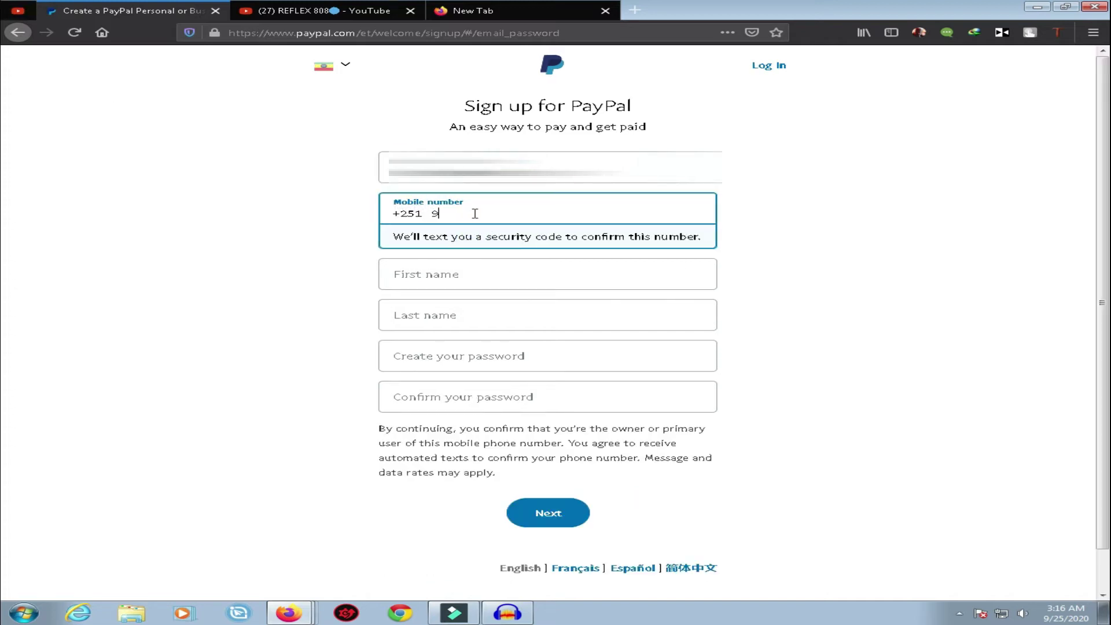
{"action": "left_click", "coordinate": [441, 271]}
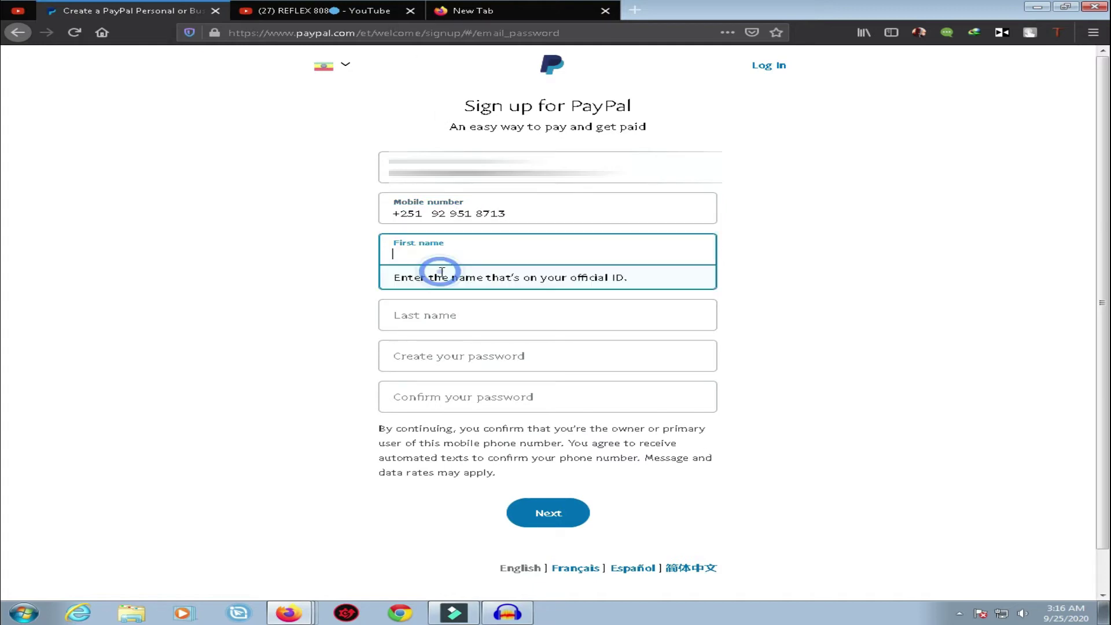
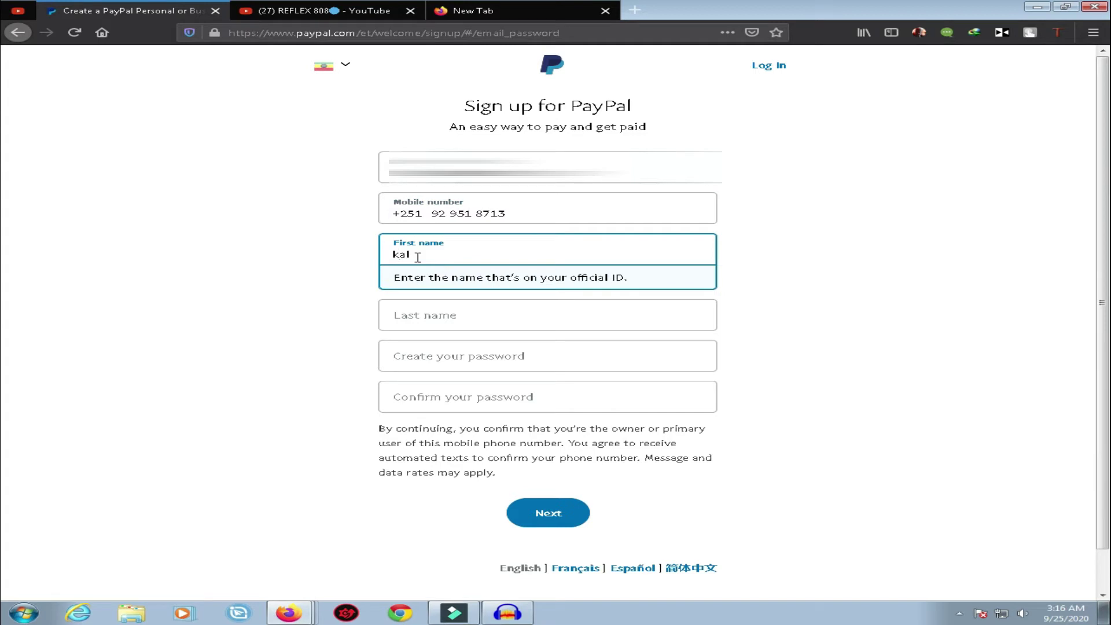
{"action": "left_click", "coordinate": [435, 320]}
{"action": "left_click", "coordinate": [441, 361]}
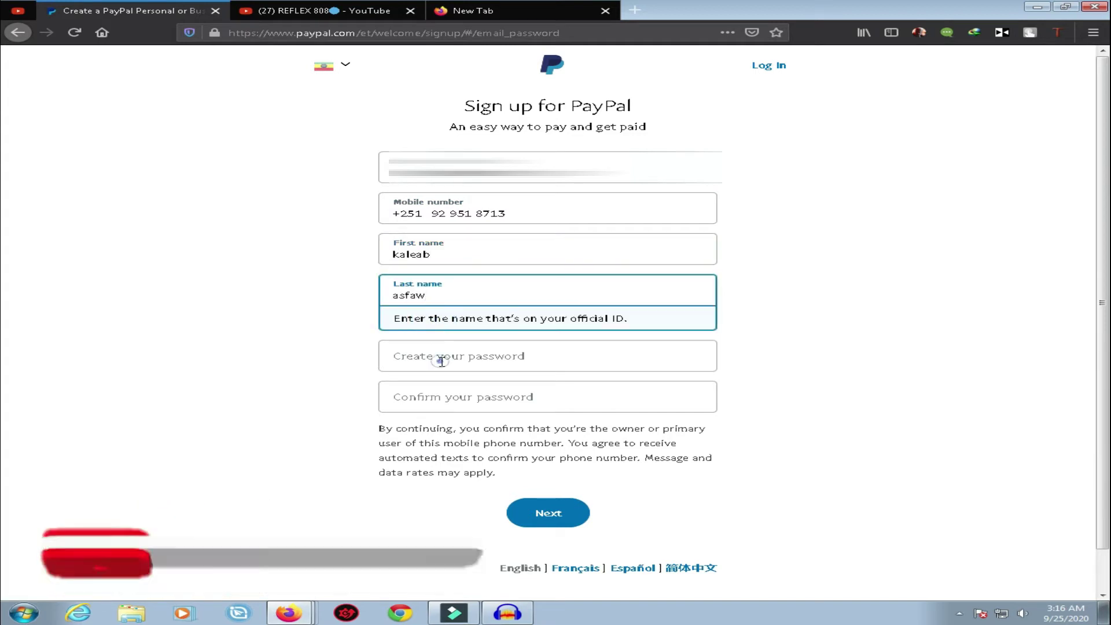
{"action": "type", "text": "••••"}
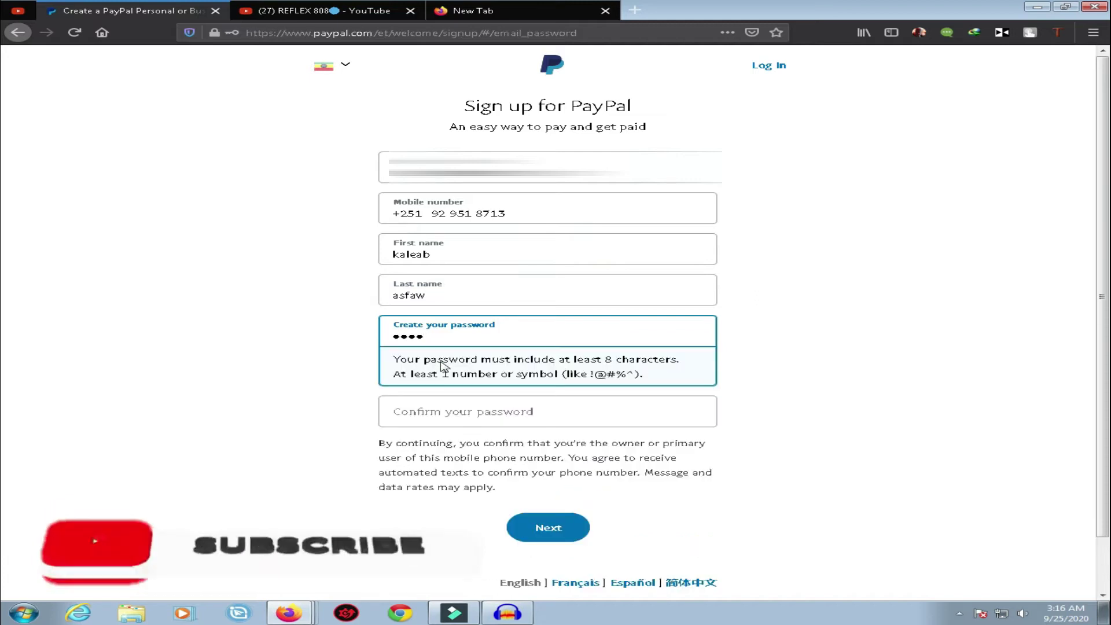
{"action": "type", "text": "•••"}
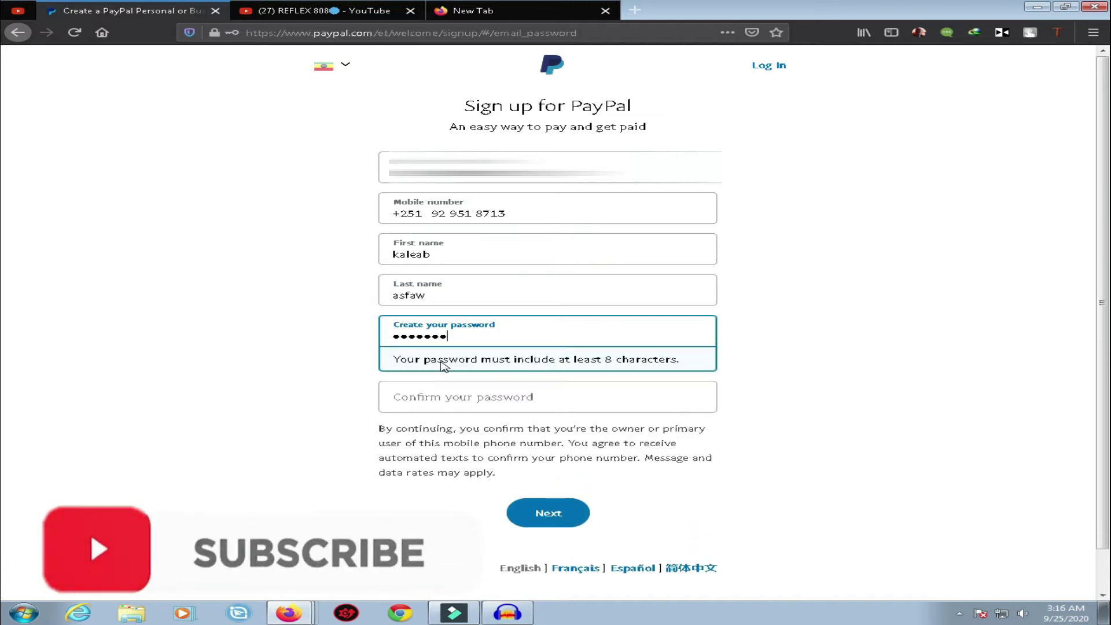
{"action": "type", "text": "••••••"}
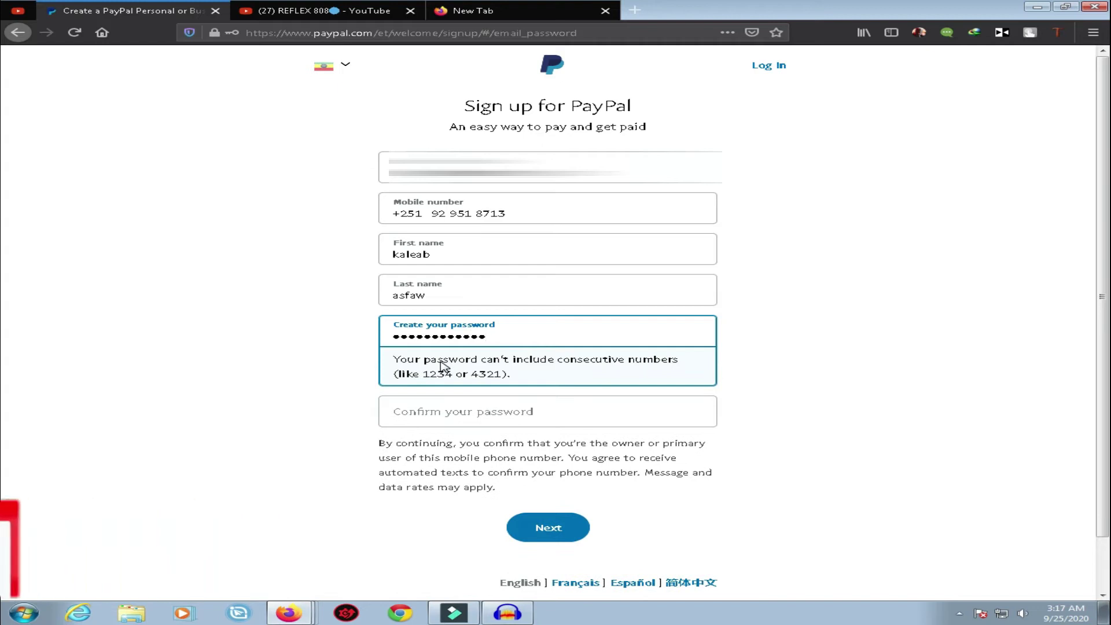
{"action": "left_click", "coordinate": [463, 410]}
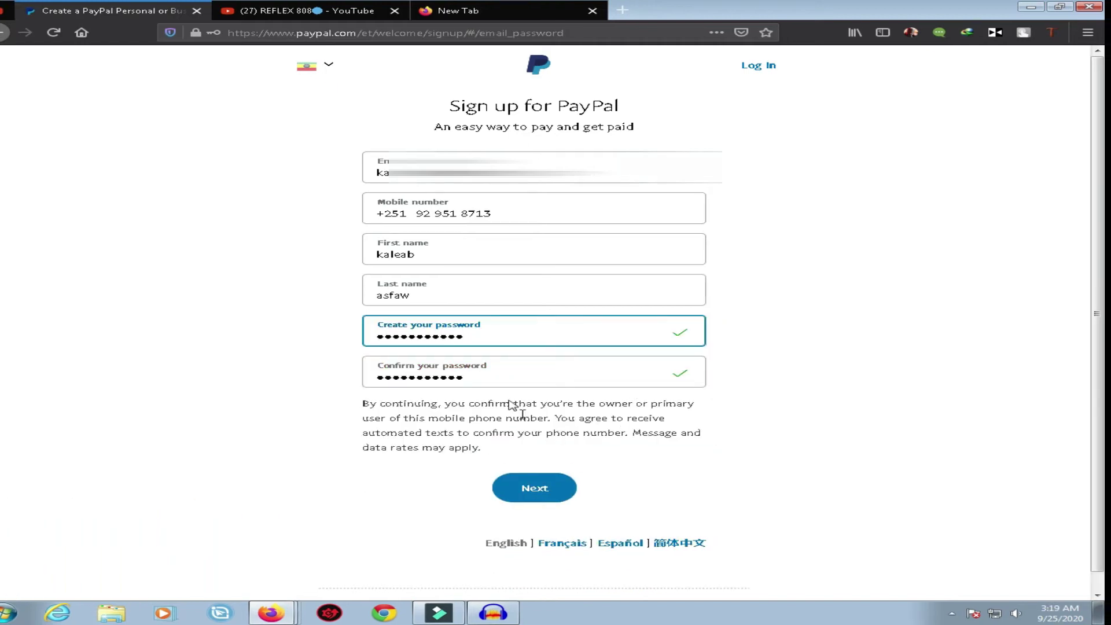
Recheck the password confirmation and submit the sign-up details with Next
{"action": "left_click", "coordinate": [488, 373]}
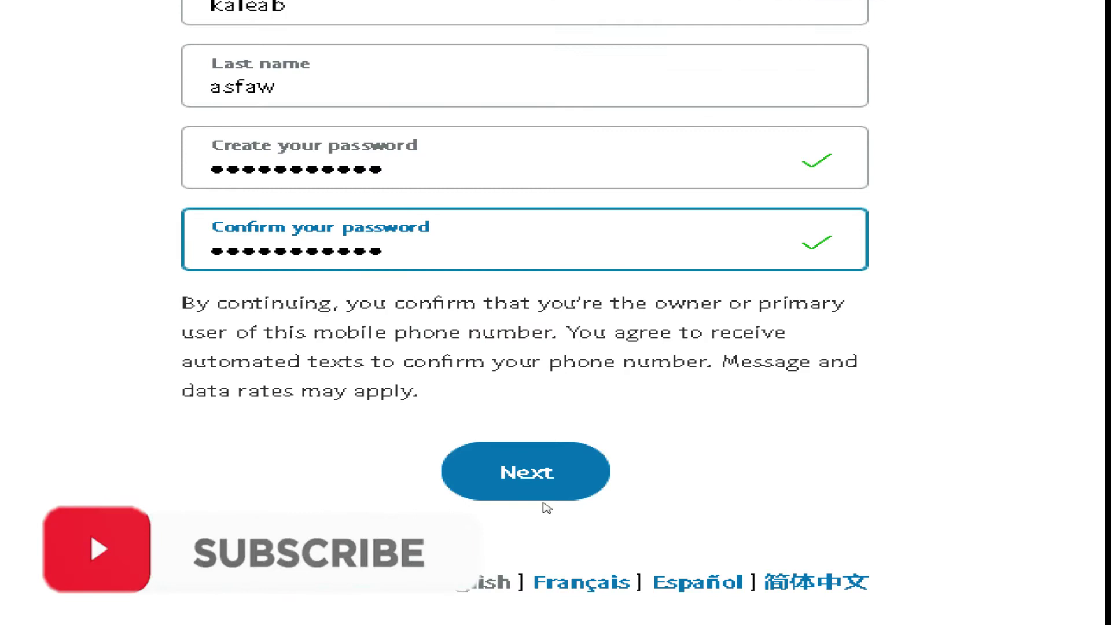
{"action": "left_click", "coordinate": [524, 492]}
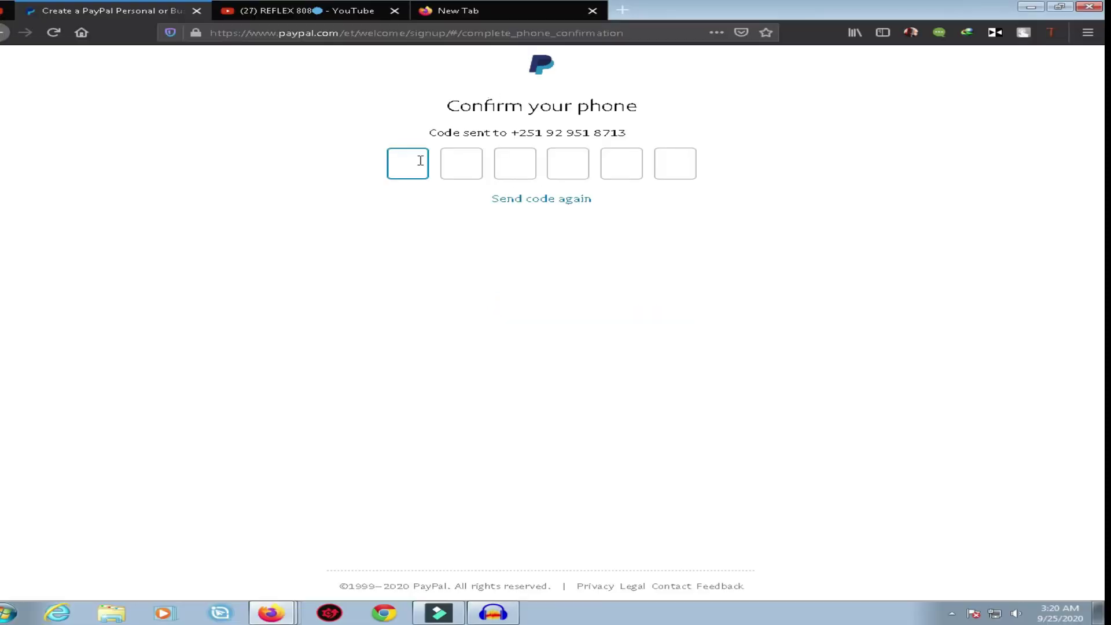
Enter the texted six-digit security code on the Confirm your phone page
{"action": "left_click", "coordinate": [418, 163]}
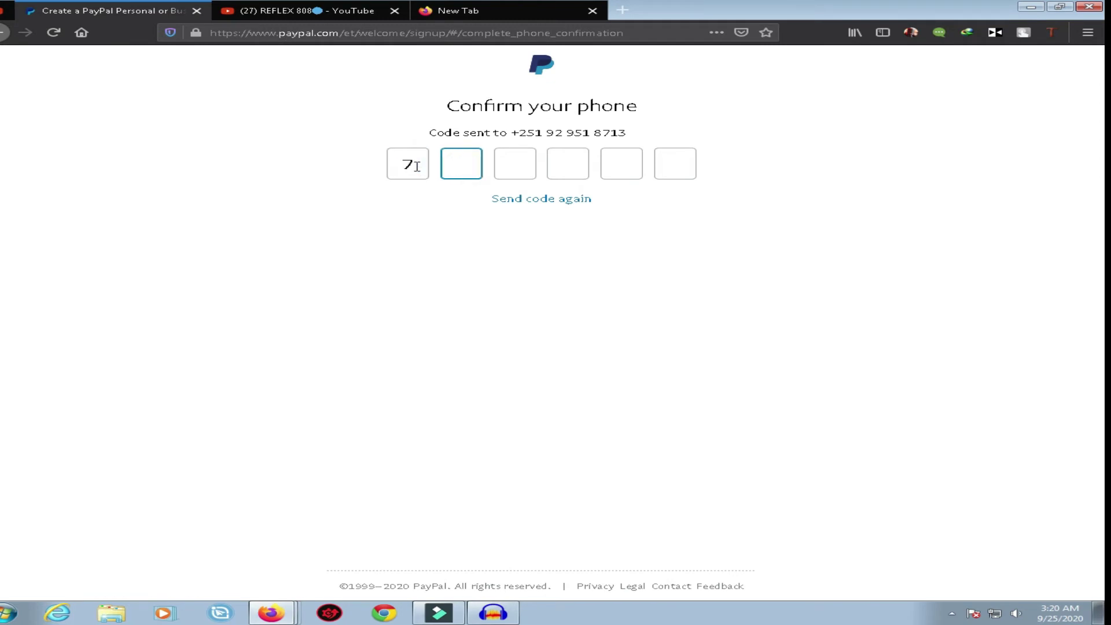
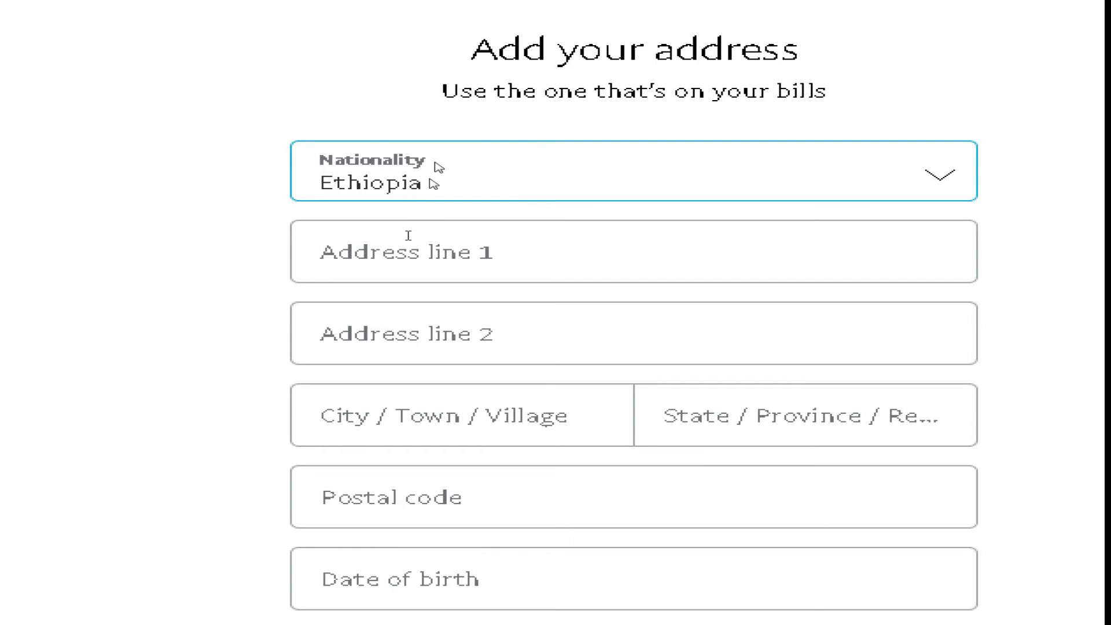
Enter the city in the City / Town / Village field of the address form
{"action": "left_click", "coordinate": [456, 249]}
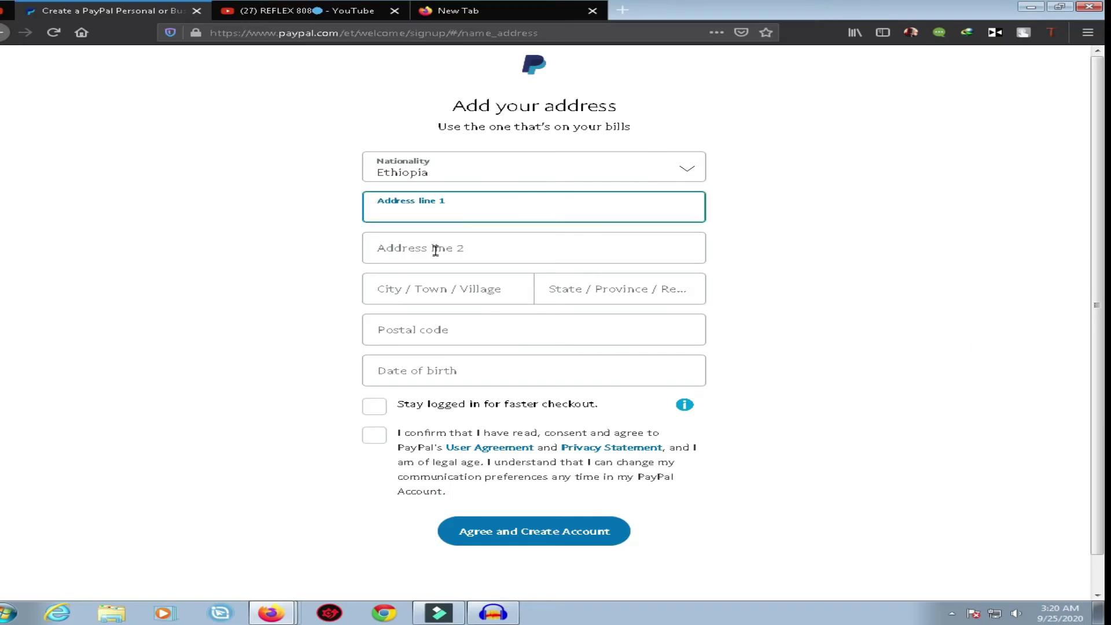
{"action": "left_click", "coordinate": [435, 248]}
{"action": "left_click", "coordinate": [472, 289]}
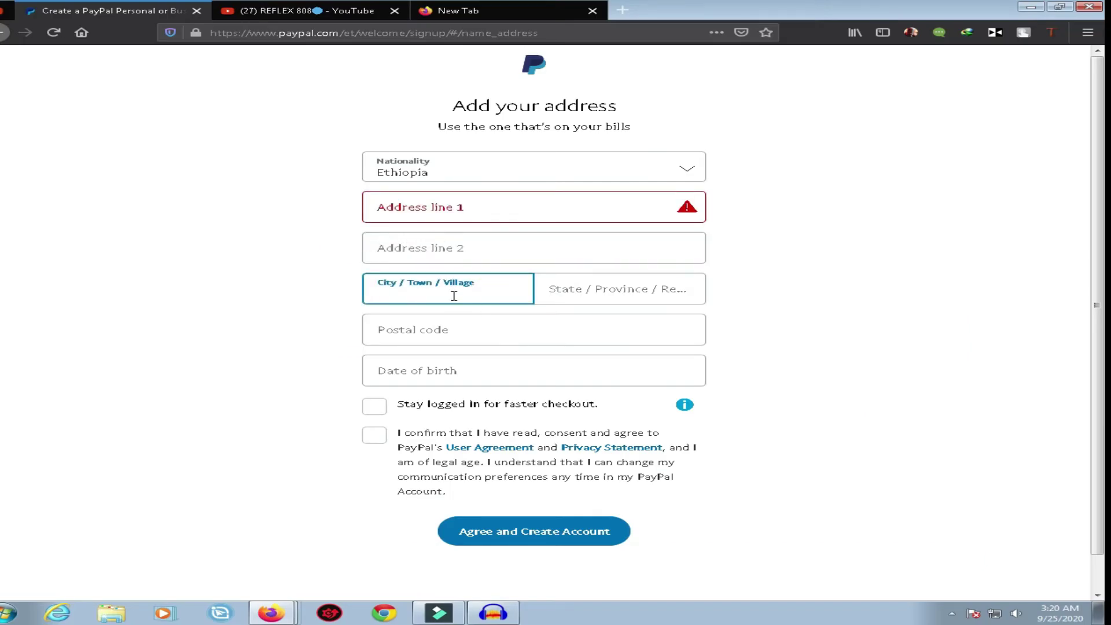
{"action": "left_click", "coordinate": [559, 293]}
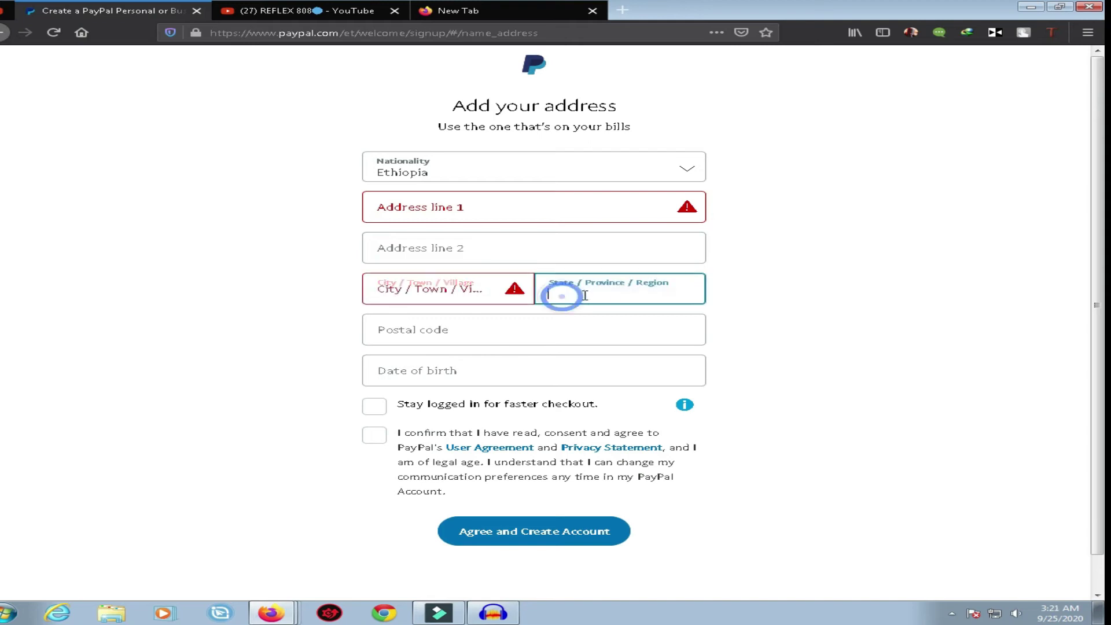
{"action": "left_click", "coordinate": [471, 291]}
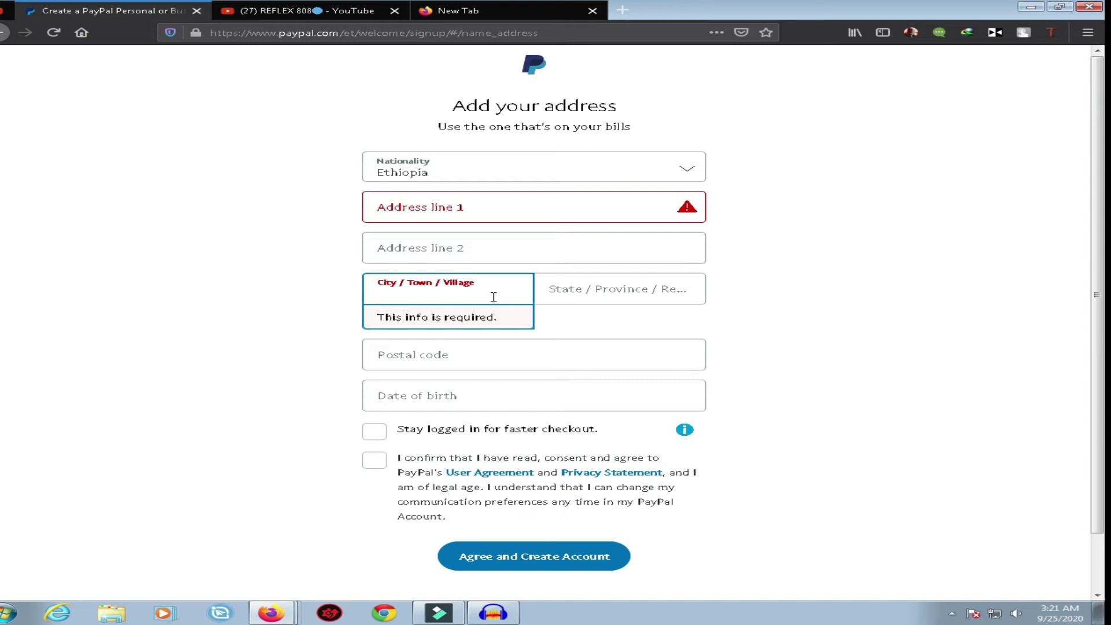
{"action": "type", "text": "adiss a"}
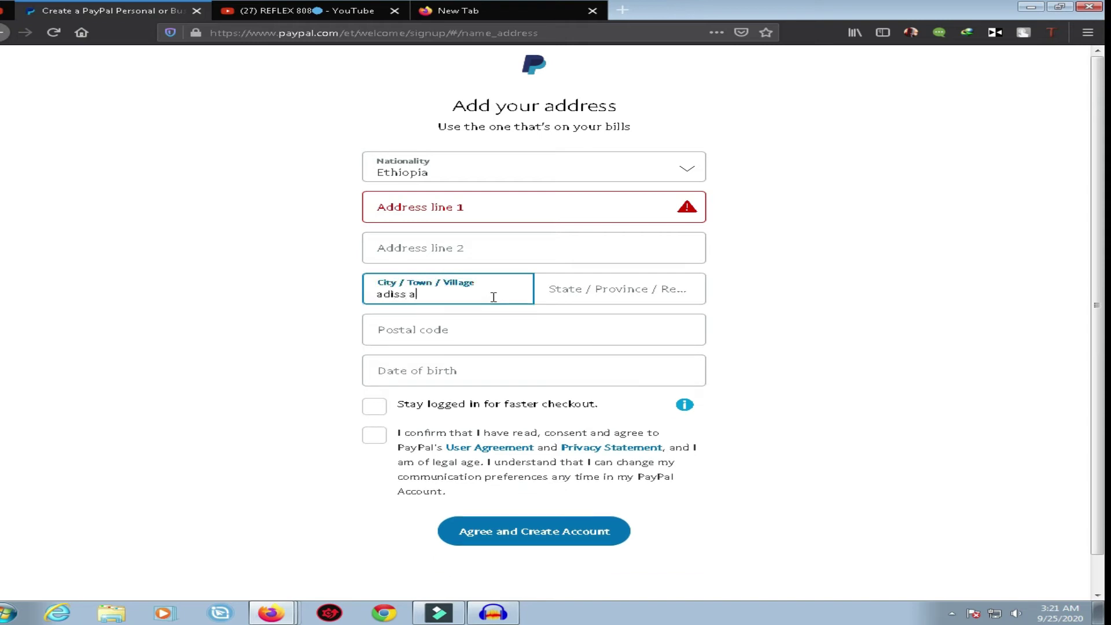
{"action": "type", "text": "baba"}
Fill in the State / Province / Region and the postal code fields
{"action": "left_click", "coordinate": [580, 286]}
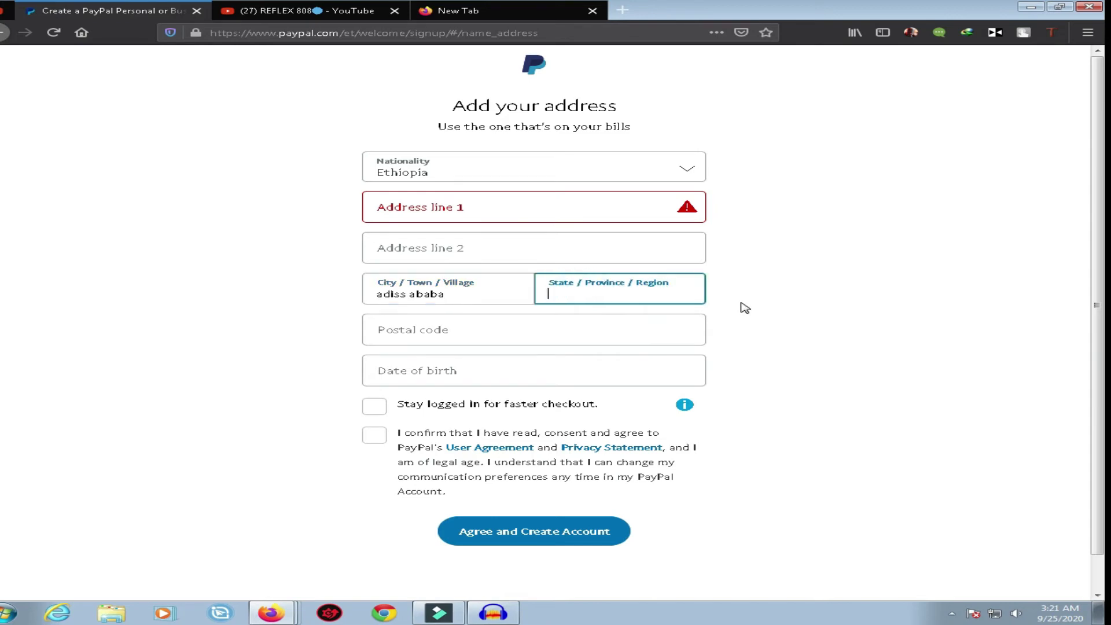
{"action": "type", "text": "bola"}
{"action": "left_click", "coordinate": [495, 322]}
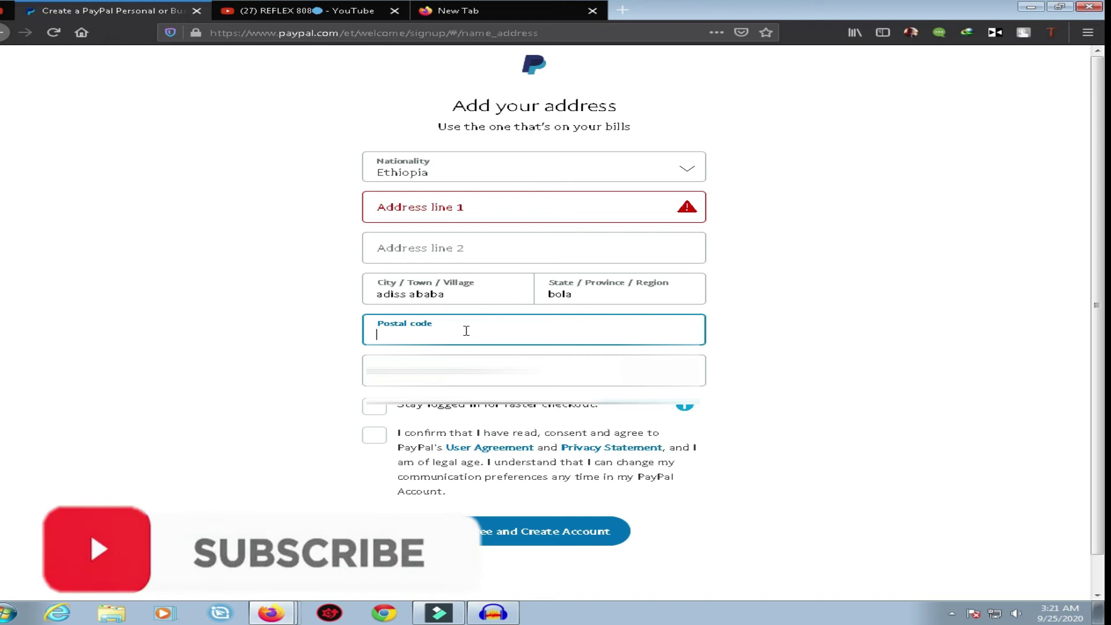
{"action": "type", "text": "1"}
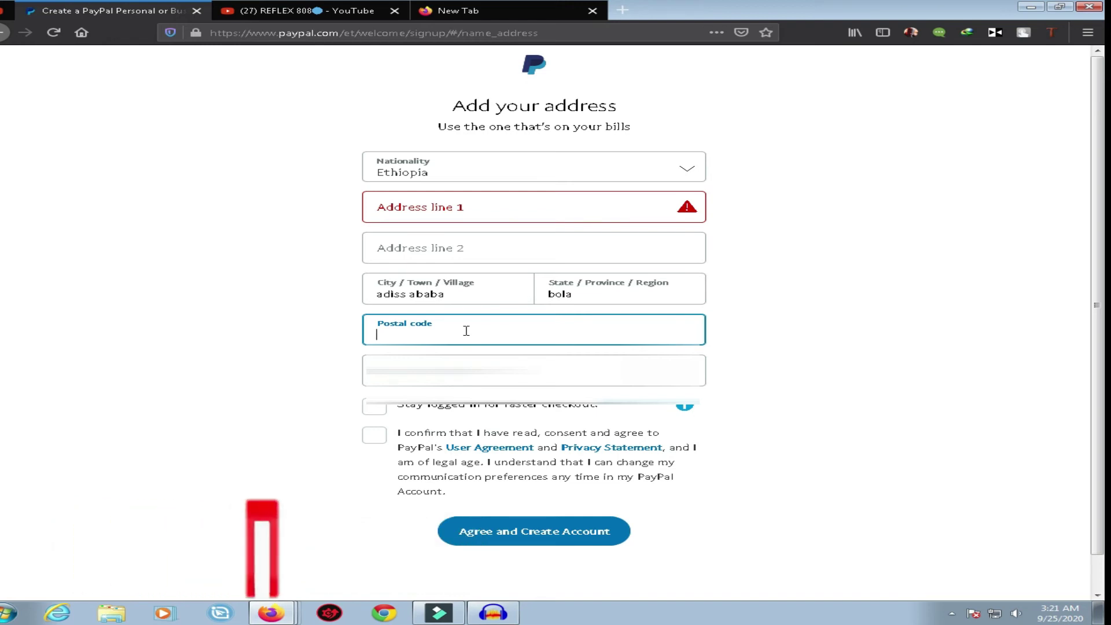
{"action": "type", "text": "000"}
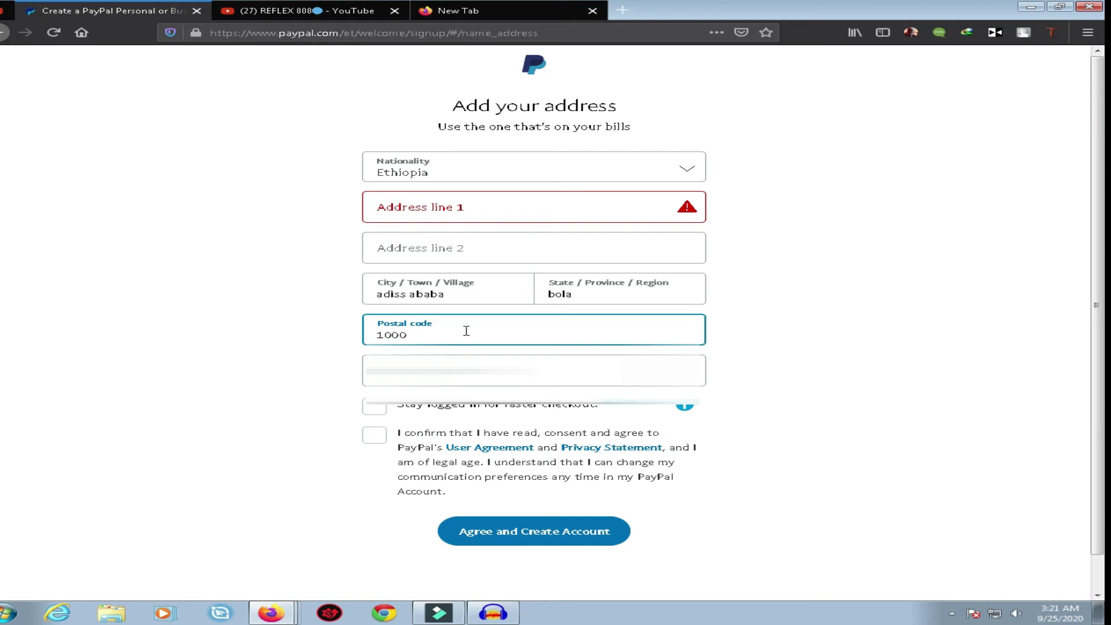
{"action": "left_click", "coordinate": [472, 370]}
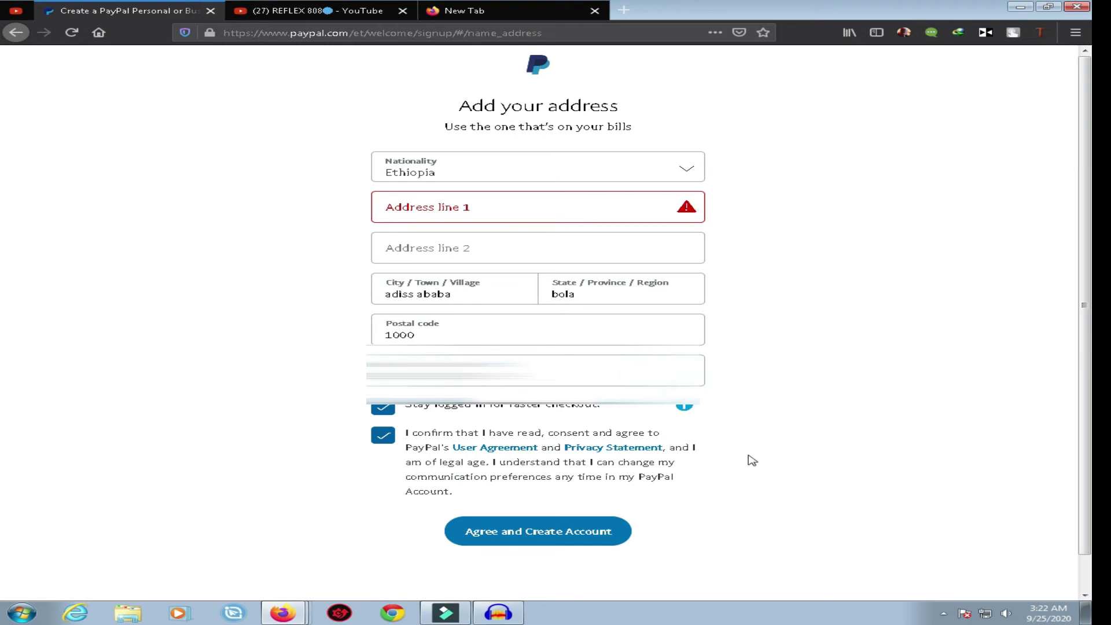
Fill in address line 1, then choose Agree and Create Account
{"action": "left_click", "coordinate": [481, 203]}
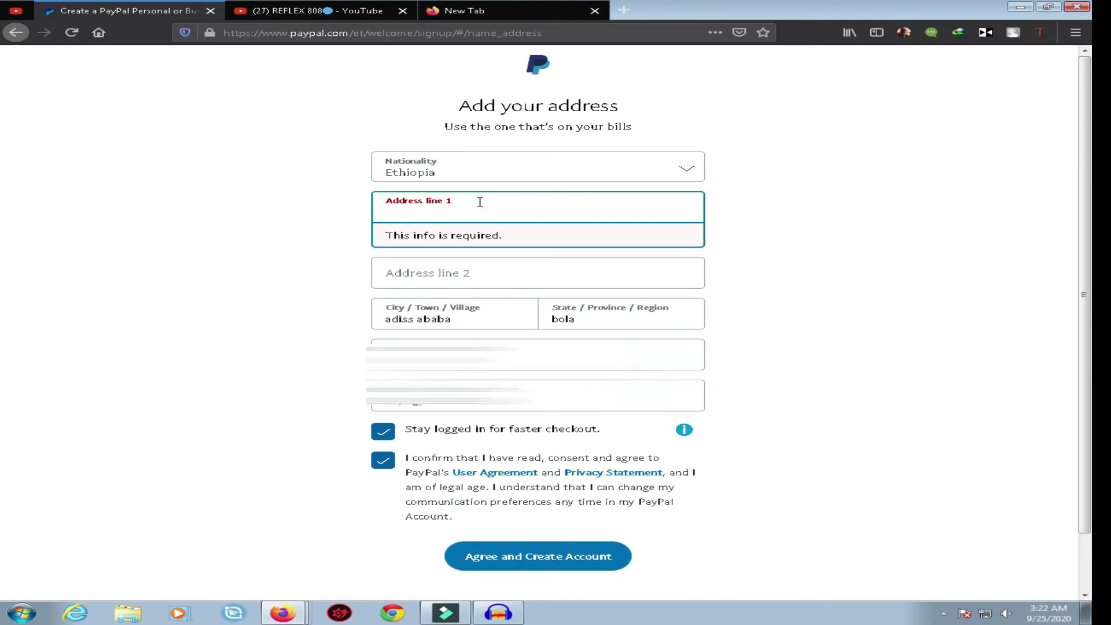
{"action": "left_click", "coordinate": [456, 273]}
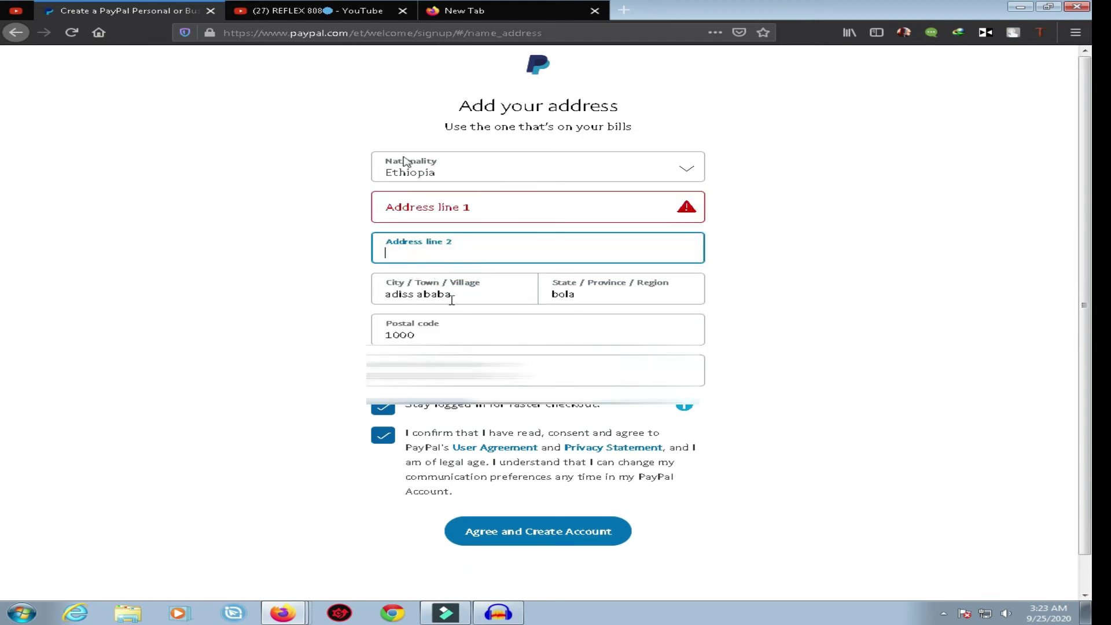
{"action": "left_click", "coordinate": [408, 213]}
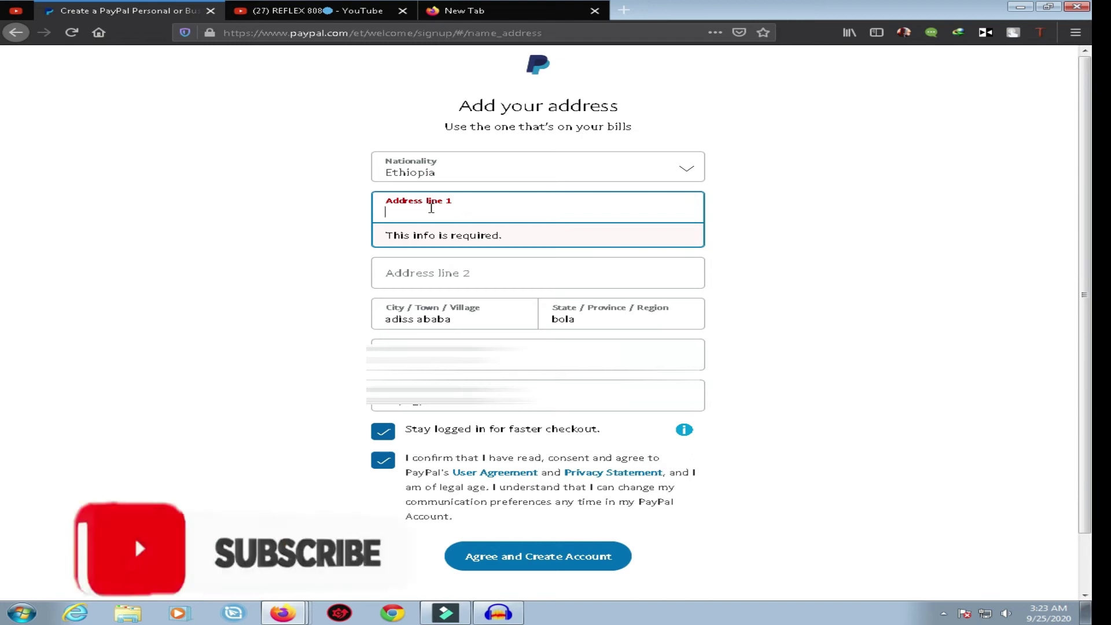
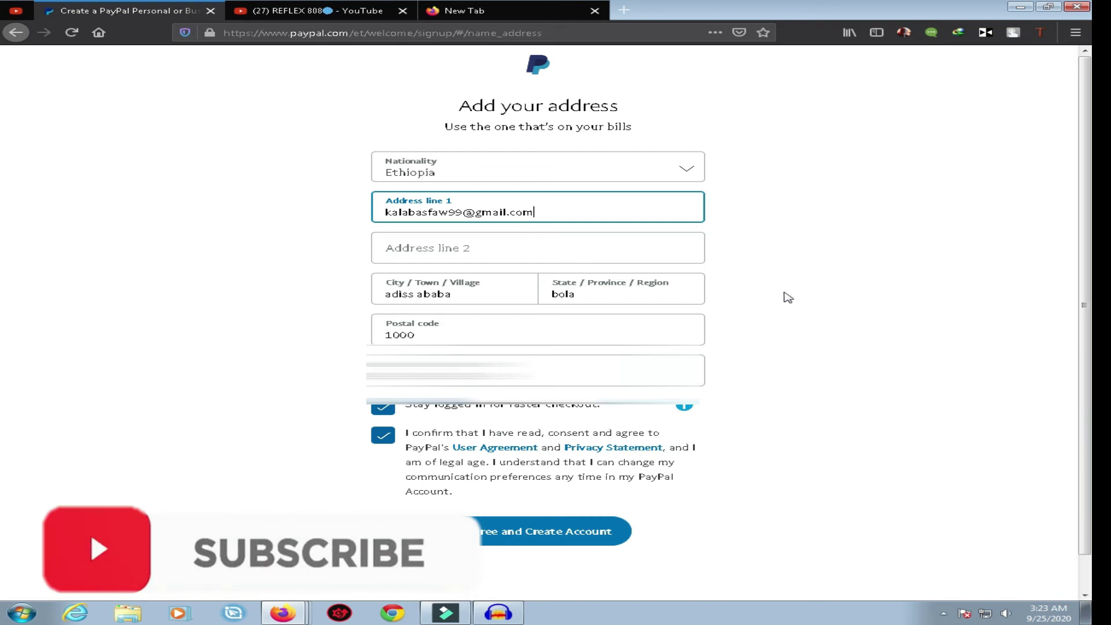
{"action": "left_click", "coordinate": [782, 295]}
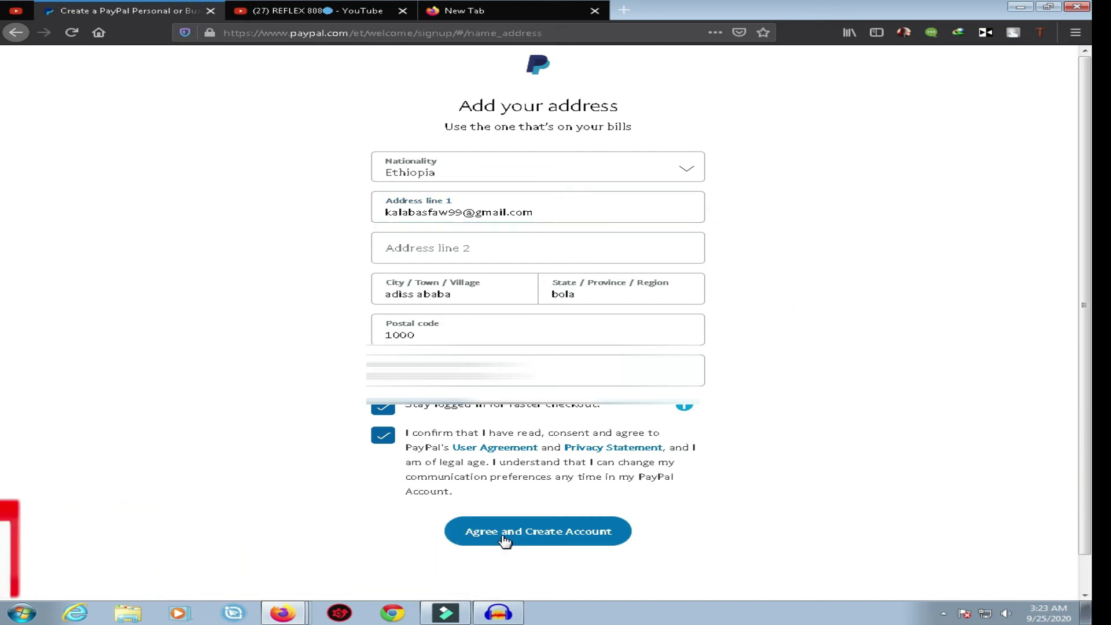
{"action": "left_click", "coordinate": [509, 543]}
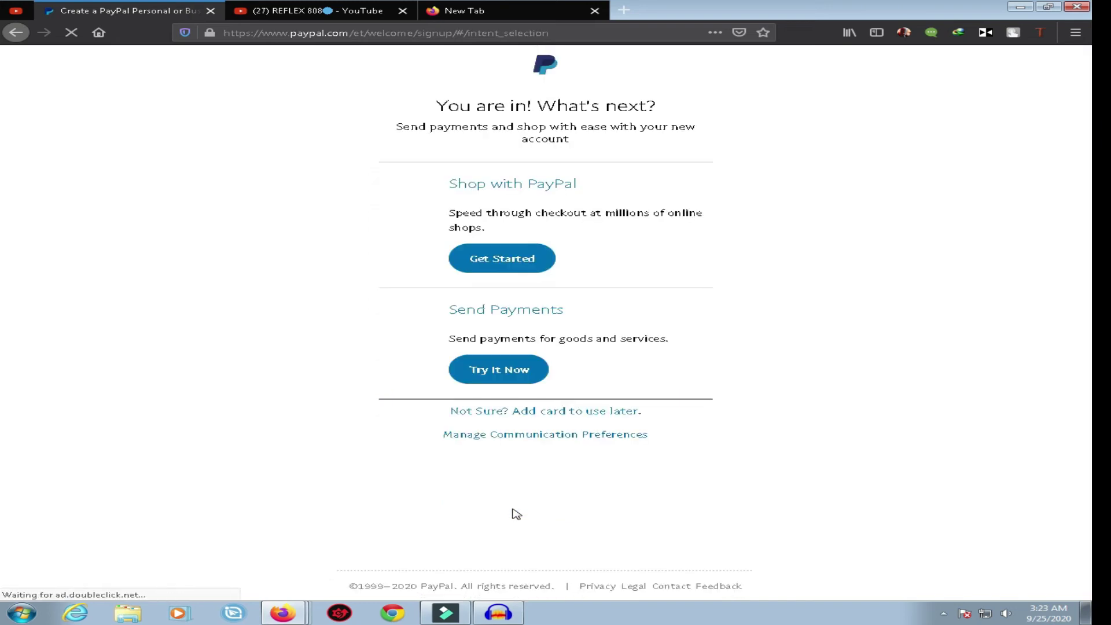
Choose Get Started, link a card later, and go to the account's Summary dashboard
{"action": "left_click", "coordinate": [499, 265]}
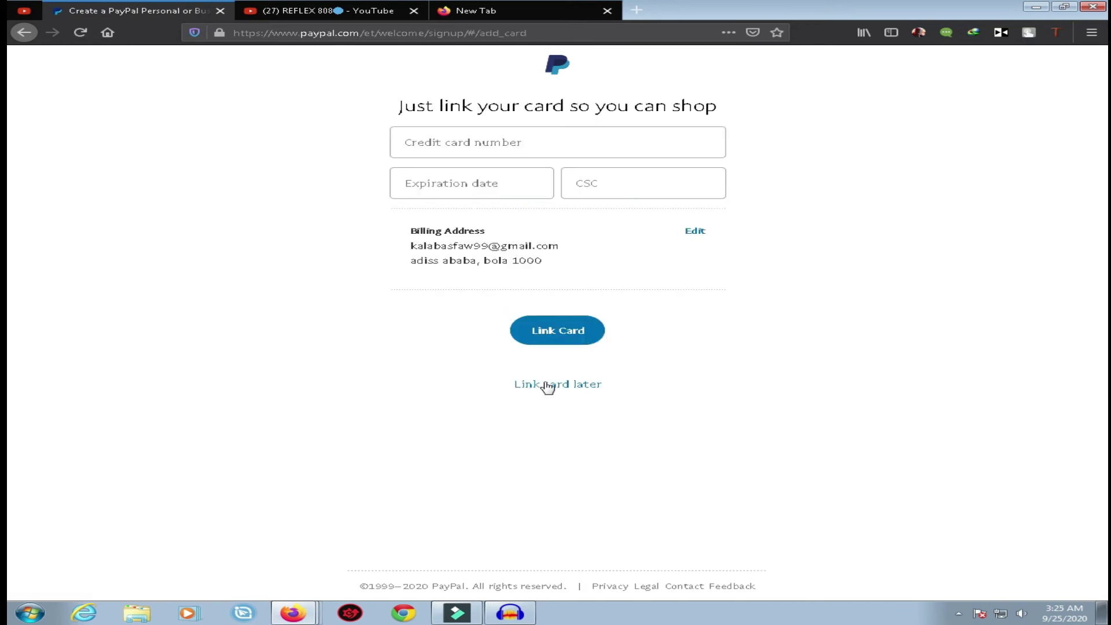
{"action": "left_click", "coordinate": [546, 385]}
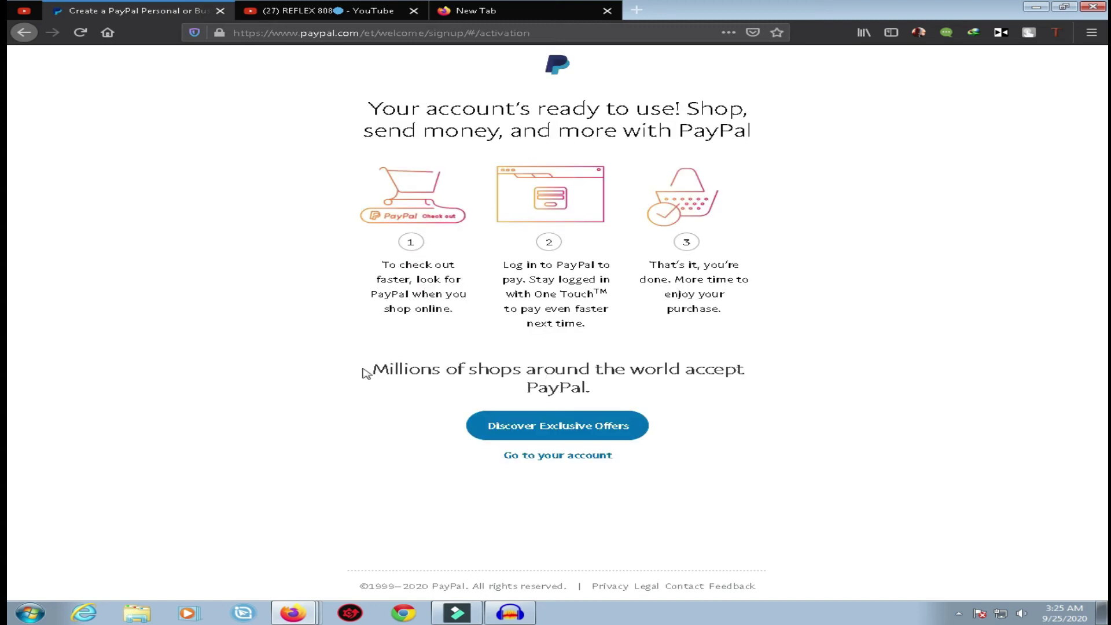
{"action": "left_click_drag", "start_coordinate": [371, 370], "coordinate": [743, 368]}
{"action": "left_click", "coordinate": [736, 394]}
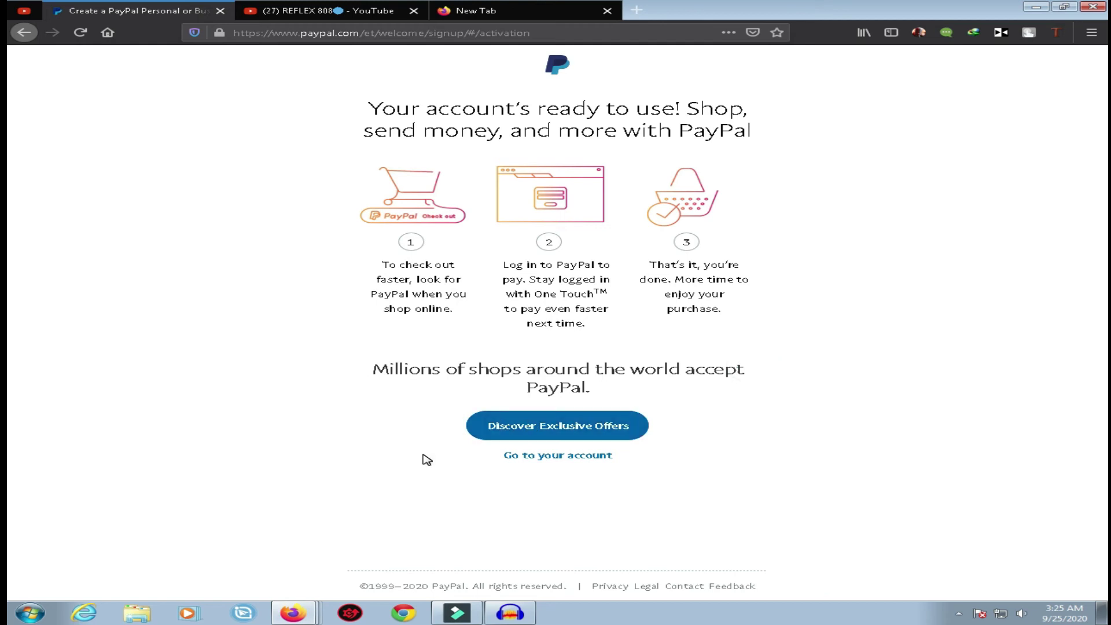
{"action": "left_click", "coordinate": [545, 456]}
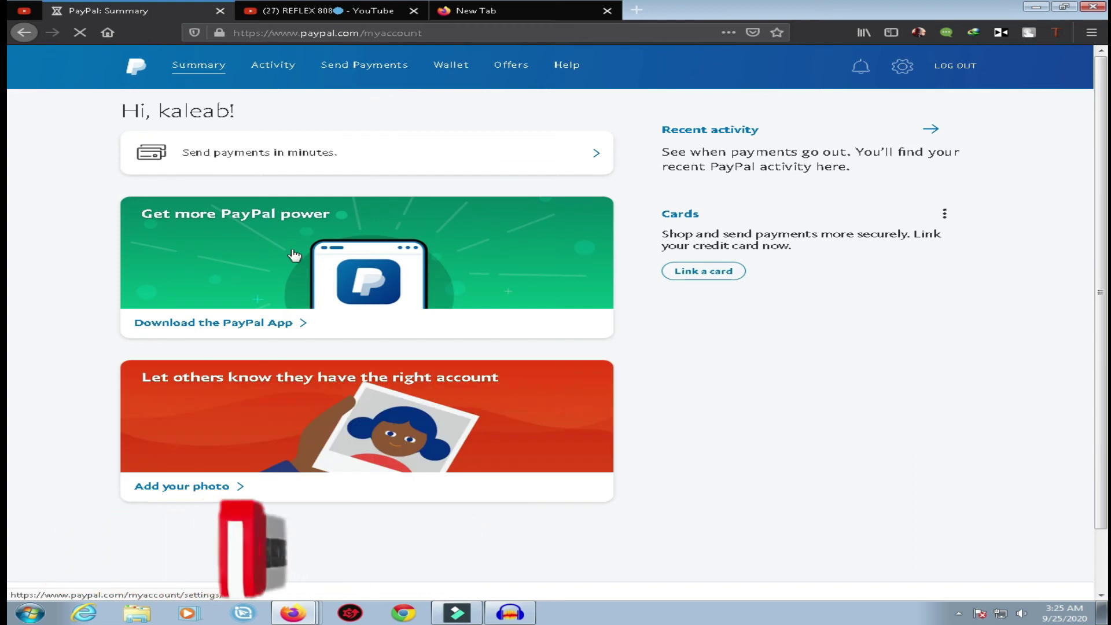
Scroll down and back up the page to reach the account Settings with profile, address and phone
{"action": "scroll", "coordinate": [292, 240], "scroll_direction": "down", "scroll_amount": 1}
{"action": "scroll", "coordinate": [293, 240], "scroll_direction": "up", "scroll_amount": 1}
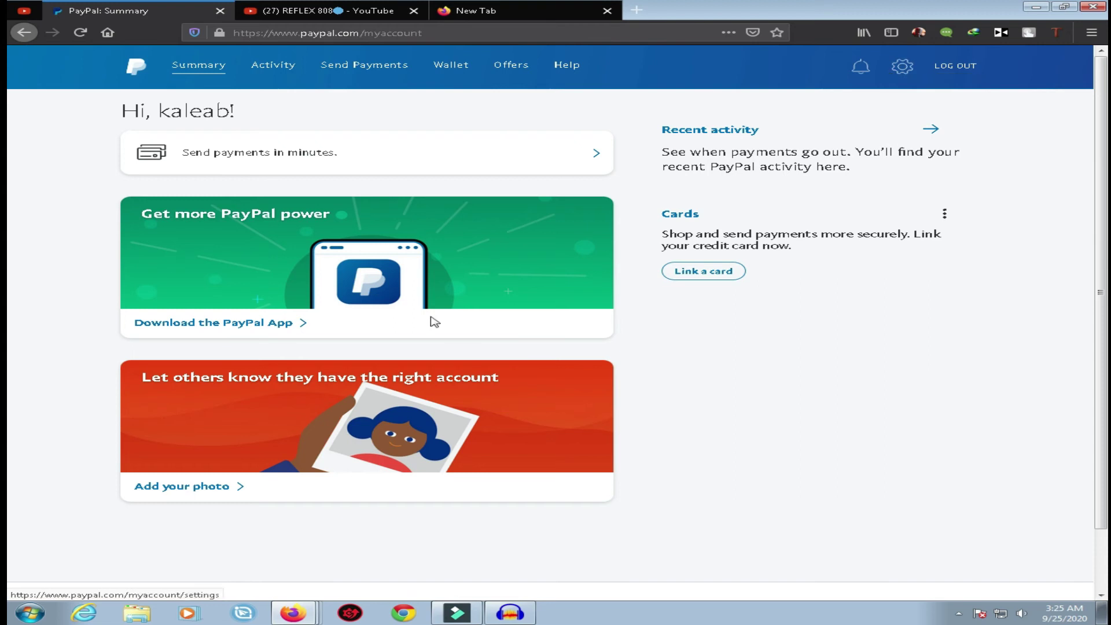
{"action": "scroll", "coordinate": [440, 307], "scroll_direction": "down", "scroll_amount": 2}
{"action": "scroll", "coordinate": [444, 288], "scroll_direction": "up", "scroll_amount": 2}
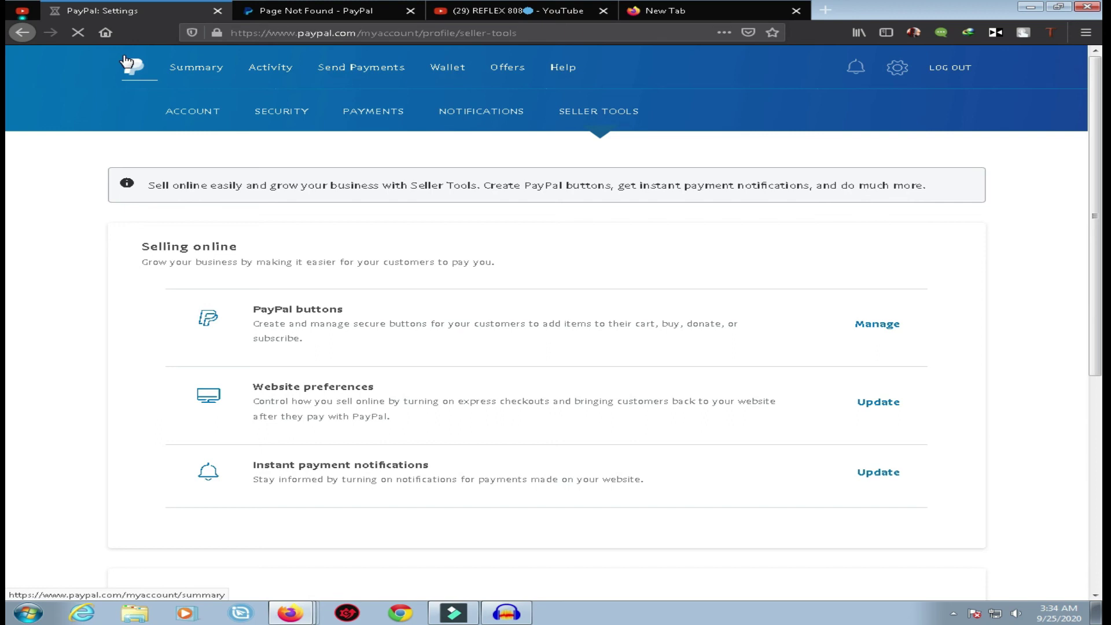
Go back from Settings to the Summary dashboard using the top navigation bar
{"action": "left_click", "coordinate": [128, 61]}
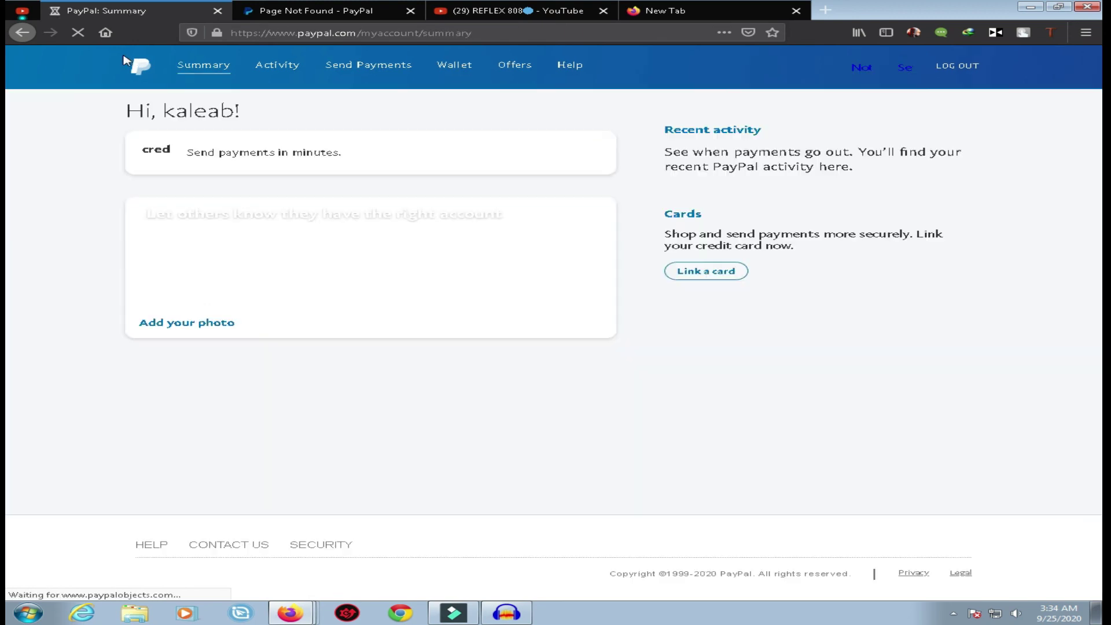